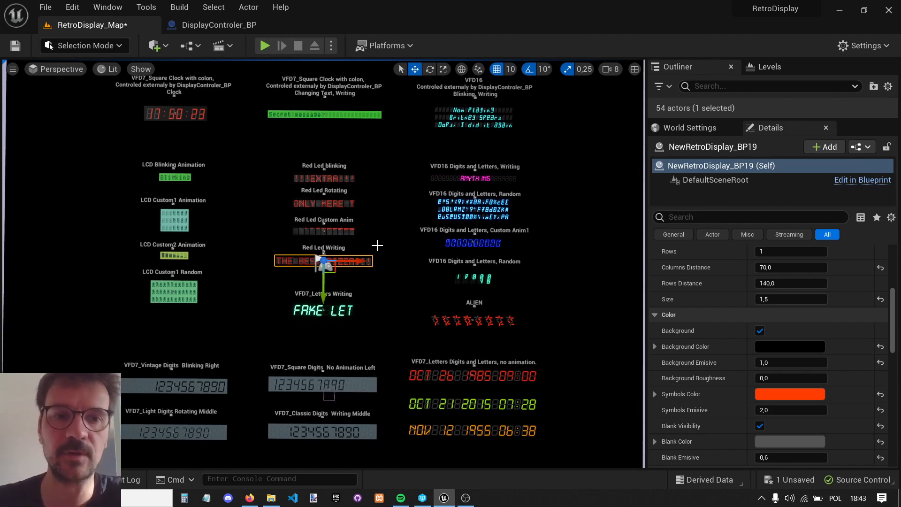
Step: Look over the rows of retro displays in the level, lower the camera speed to 4, and move close to the Red Led Writing display
{"action": "scroll", "coordinate": [353, 132], "scroll_direction": "up", "scroll_amount": 5}
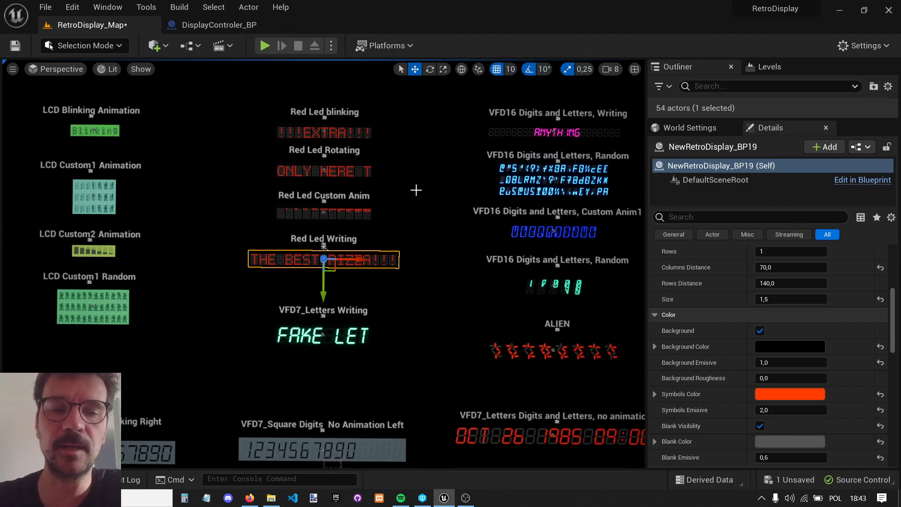
{"action": "mouse_move", "coordinate": [416, 190]}
{"action": "right_mouse_down"}
{"action": "mouse_move", "coordinate": [416, 256]}
{"action": "mouse_move", "coordinate": [420, 188]}
{"action": "mouse_move", "coordinate": [407, 178]}
{"action": "mouse_move", "coordinate": [416, 176]}
{"action": "right_mouse_up"}
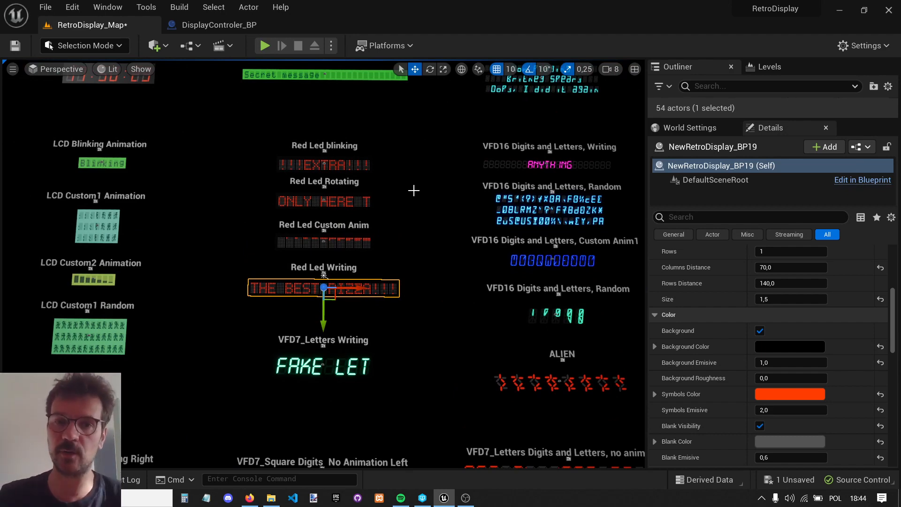
{"action": "right_click_drag", "start_coordinate": [413, 190], "coordinate": [414, 160]}
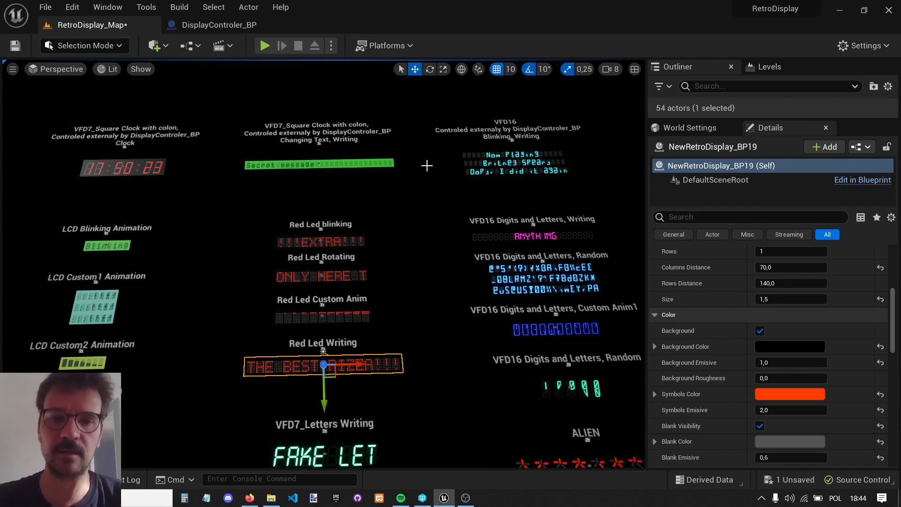
{"action": "mouse_move", "coordinate": [427, 166]}
{"action": "right_mouse_down"}
{"action": "mouse_move", "coordinate": [426, 176]}
{"action": "mouse_move", "coordinate": [281, 188]}
{"action": "mouse_move", "coordinate": [413, 187]}
{"action": "mouse_move", "coordinate": [282, 188]}
{"action": "mouse_move", "coordinate": [425, 179]}
{"action": "right_mouse_up"}
{"action": "key", "text": "s"}
{"action": "left_click", "coordinate": [618, 69]}
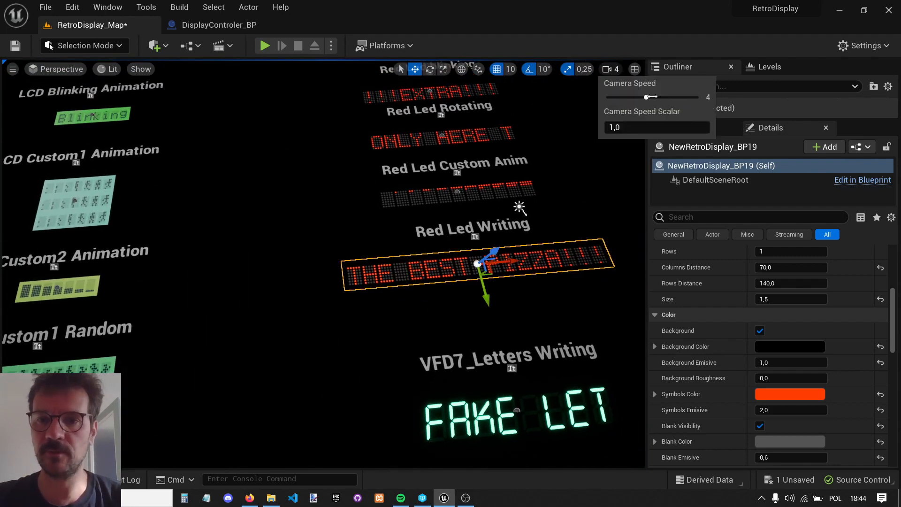
{"action": "right_click_drag", "start_coordinate": [484, 193], "coordinate": [557, 75]}
{"action": "key", "text": "d"}
{"action": "right_click_drag", "start_coordinate": [458, 241], "coordinate": [375, 305]}
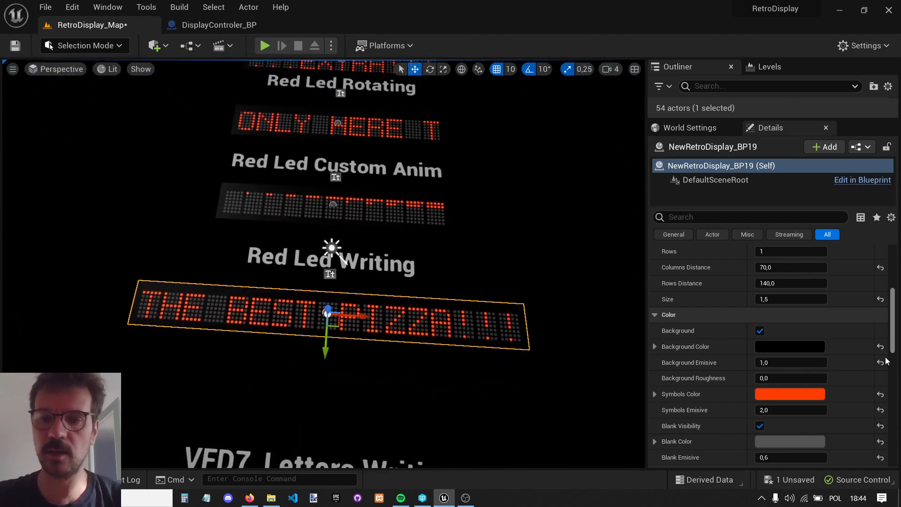
Step: Try the LCD, VFD16 and VFD7_Letters font types on the Red Led Writing display
{"action": "scroll", "coordinate": [867, 372], "scroll_direction": "up", "scroll_amount": 4}
{"action": "scroll", "coordinate": [834, 358], "scroll_direction": "up", "scroll_amount": 2}
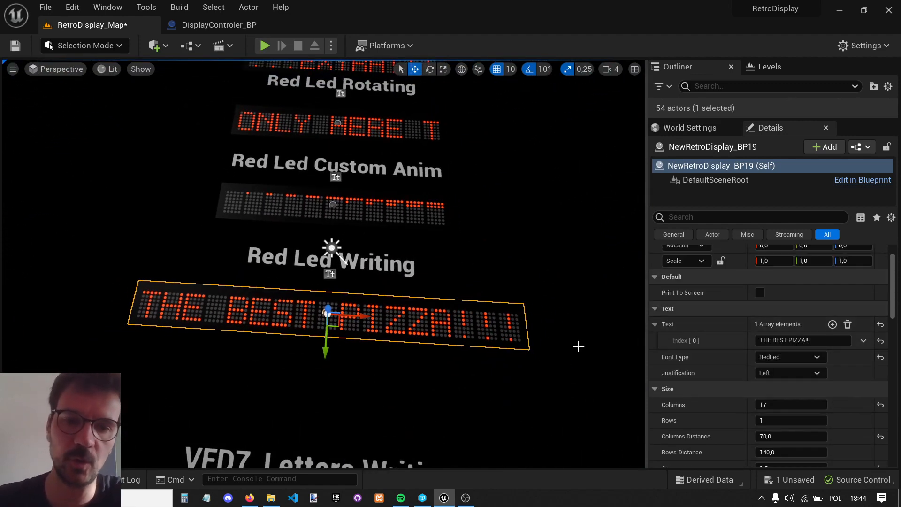
{"action": "left_click", "coordinate": [808, 360]}
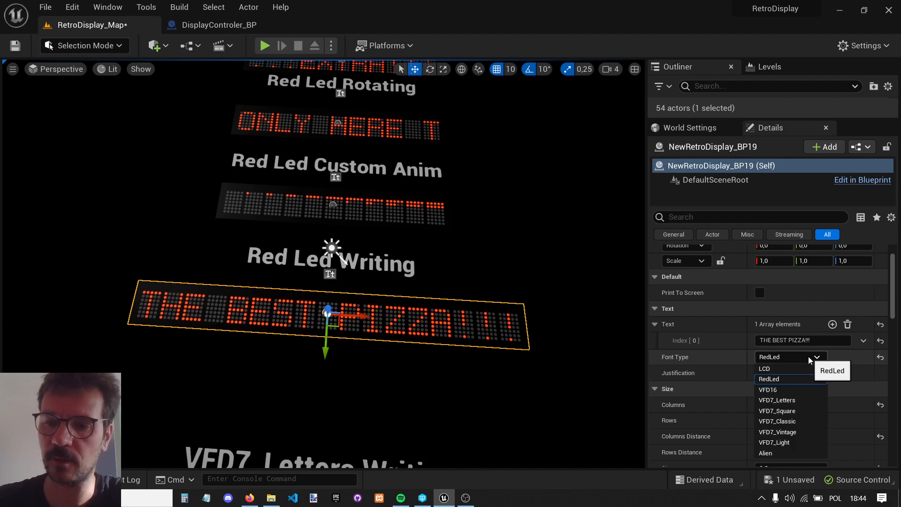
{"action": "left_click", "coordinate": [793, 370]}
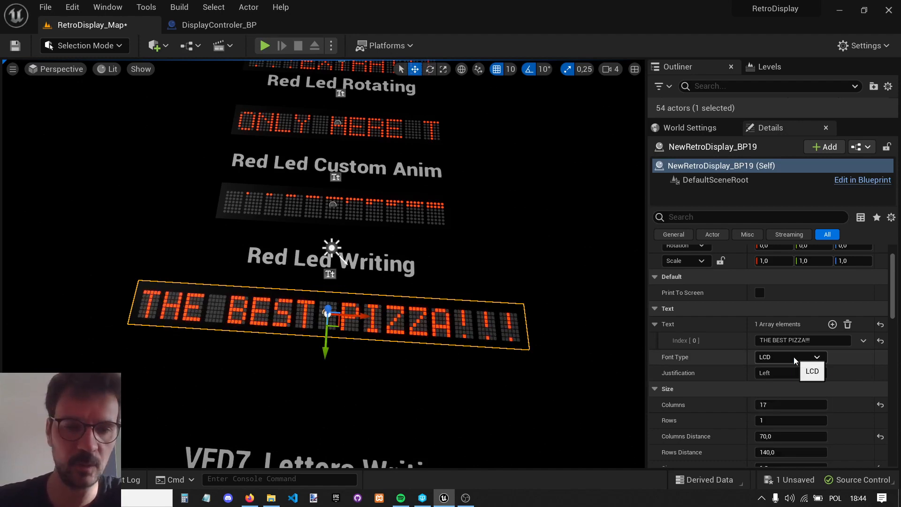
{"action": "left_click", "coordinate": [795, 359]}
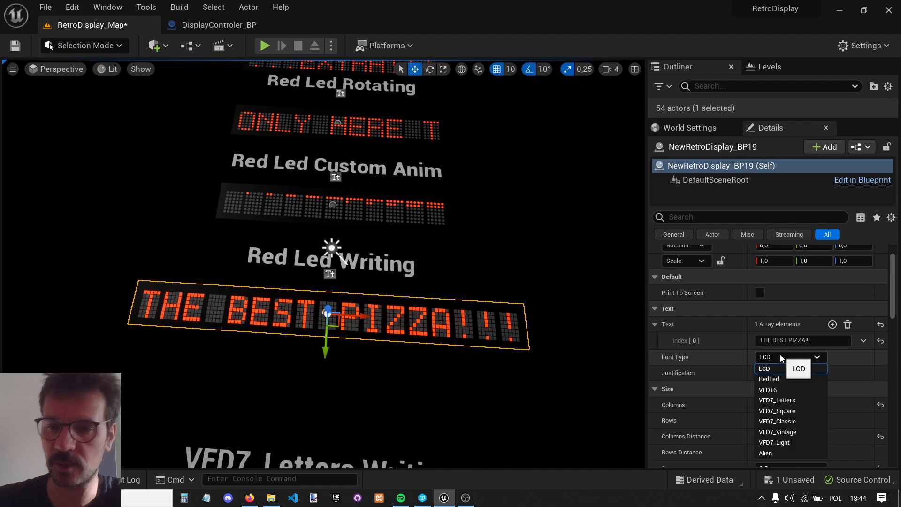
{"action": "left_click", "coordinate": [781, 391]}
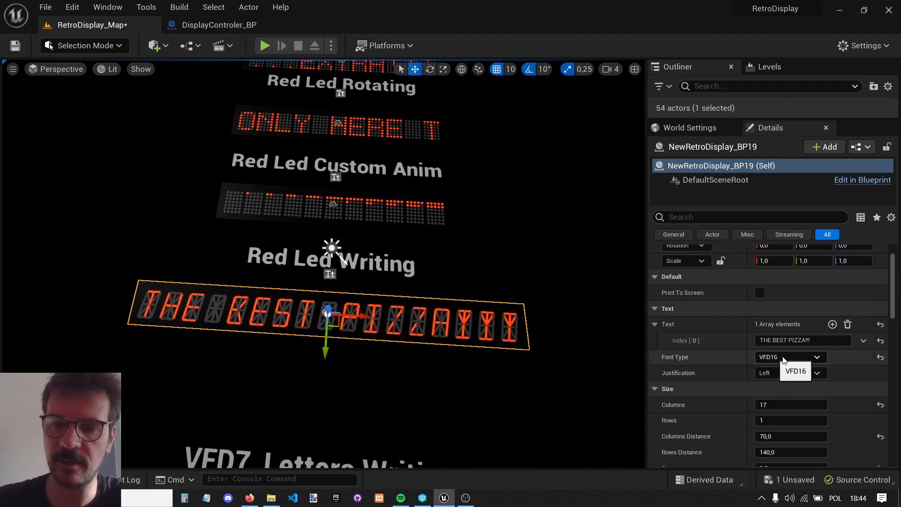
{"action": "left_click", "coordinate": [787, 359]}
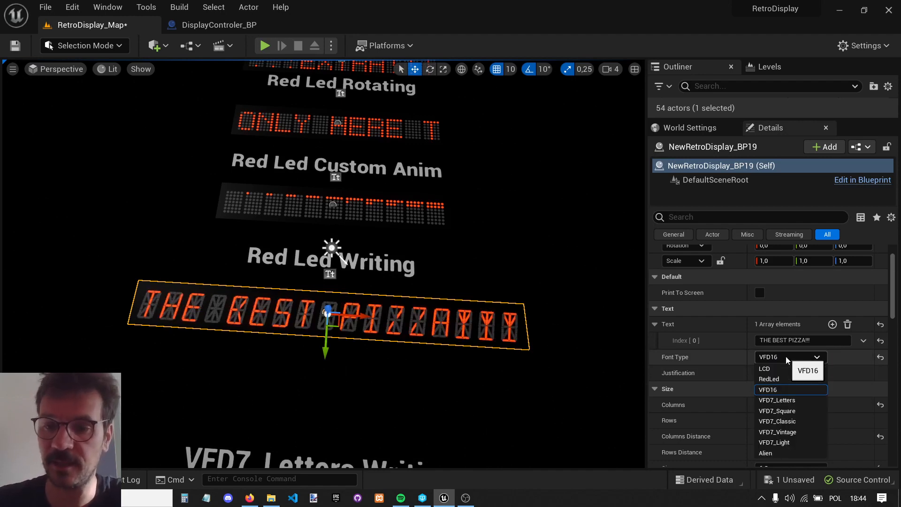
{"action": "left_click", "coordinate": [794, 404]}
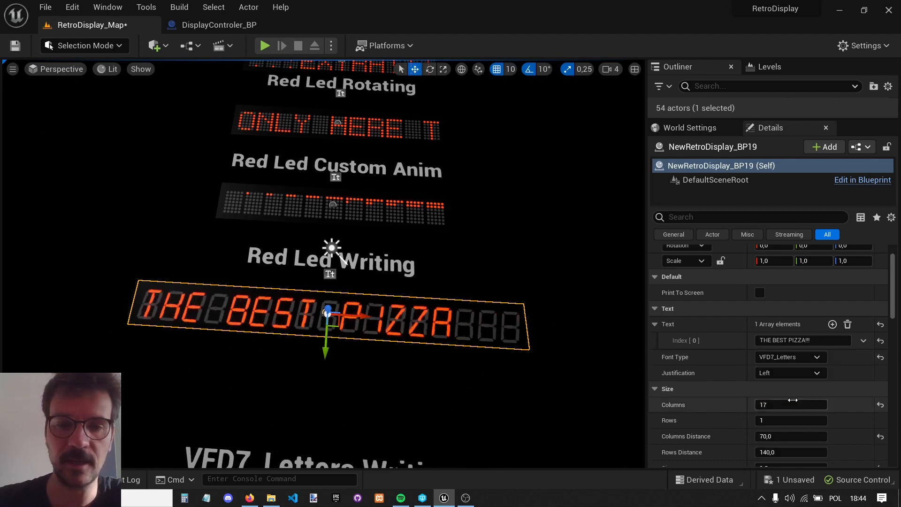
Step: Try the Alien font type on the Red Led Writing display, then restore its font type to RedLed
{"action": "right_click_drag", "start_coordinate": [381, 278], "coordinate": [383, 287]}
{"action": "key", "text": "w"}
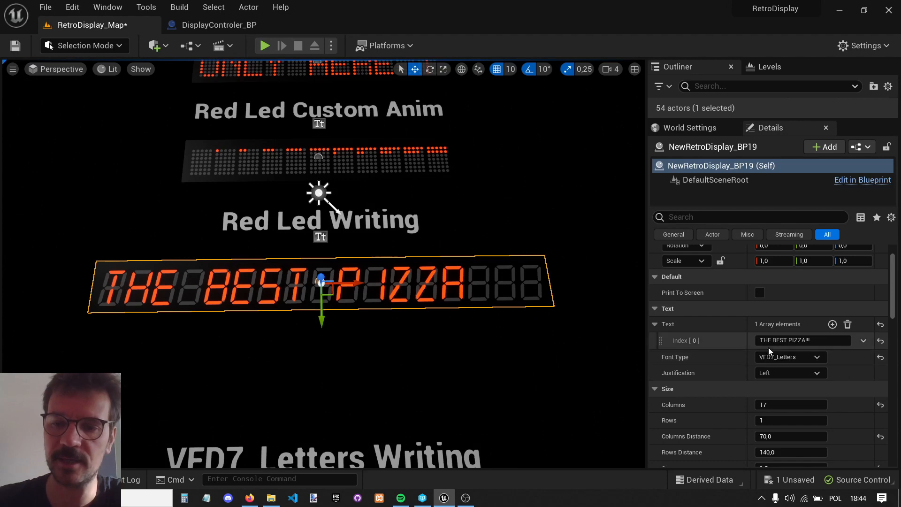
{"action": "left_click", "coordinate": [776, 361]}
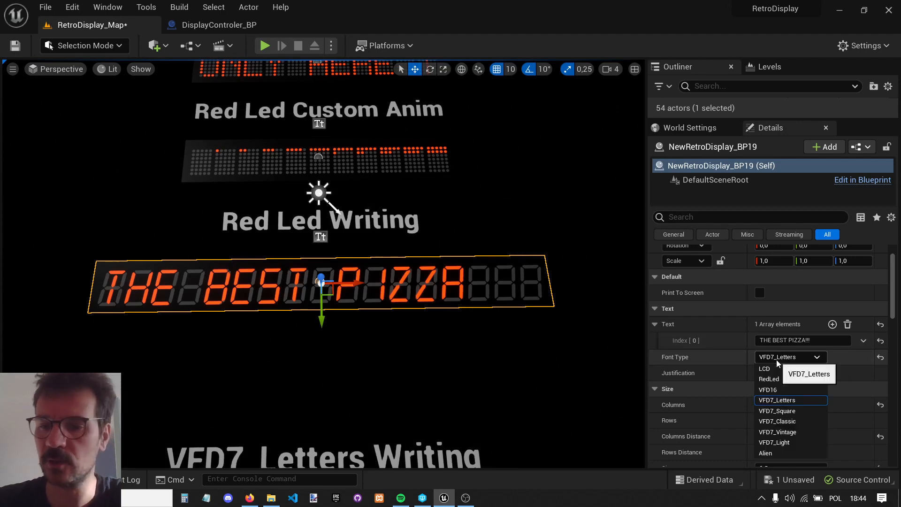
{"action": "left_click", "coordinate": [765, 454]}
{"action": "left_click", "coordinate": [781, 358]}
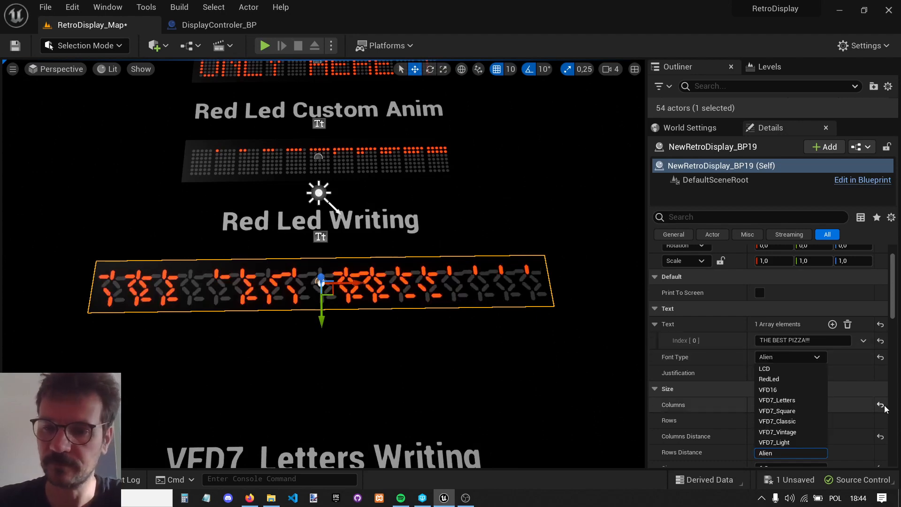
{"action": "left_click", "coordinate": [776, 379]}
Step: Select the VFD7_Vintage Digits display and try Left and Middle justification before setting it back to Right
{"action": "scroll", "coordinate": [471, 235], "scroll_direction": "down", "scroll_amount": 4}
{"action": "mouse_move", "coordinate": [473, 245]}
{"action": "right_mouse_down"}
{"action": "mouse_move", "coordinate": [357, 246]}
{"action": "mouse_move", "coordinate": [394, 233]}
{"action": "mouse_move", "coordinate": [450, 251]}
{"action": "mouse_move", "coordinate": [489, 221]}
{"action": "mouse_move", "coordinate": [493, 258]}
{"action": "mouse_move", "coordinate": [504, 220]}
{"action": "mouse_move", "coordinate": [463, 251]}
{"action": "right_mouse_up"}
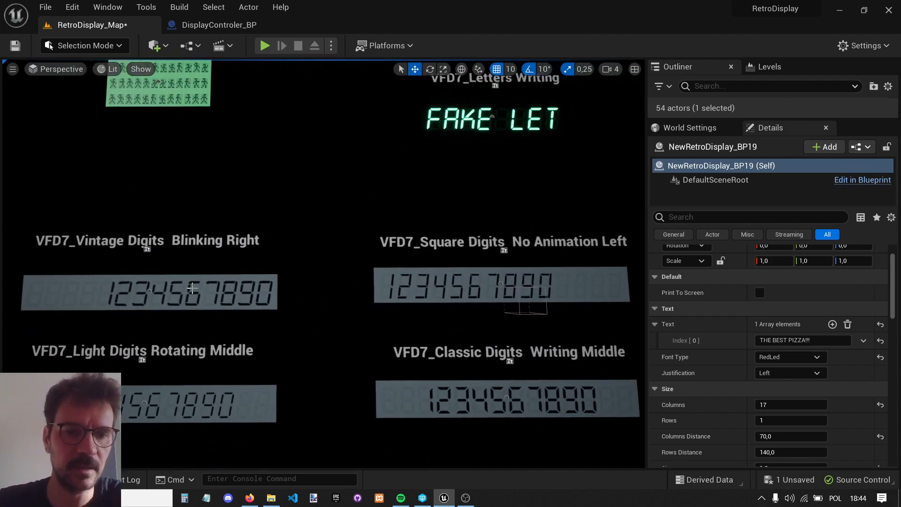
{"action": "left_click", "coordinate": [150, 292]}
{"action": "left_click", "coordinate": [798, 373]}
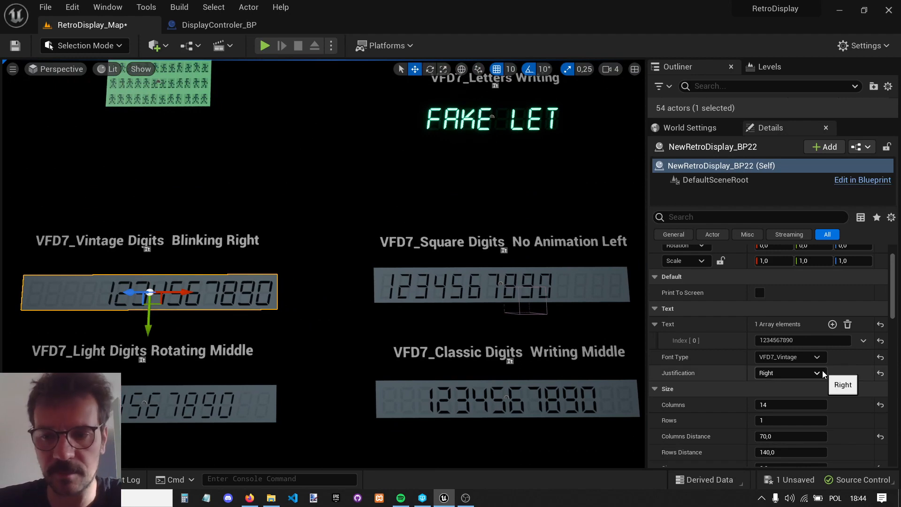
{"action": "left_click", "coordinate": [765, 384]}
{"action": "left_click", "coordinate": [798, 373]}
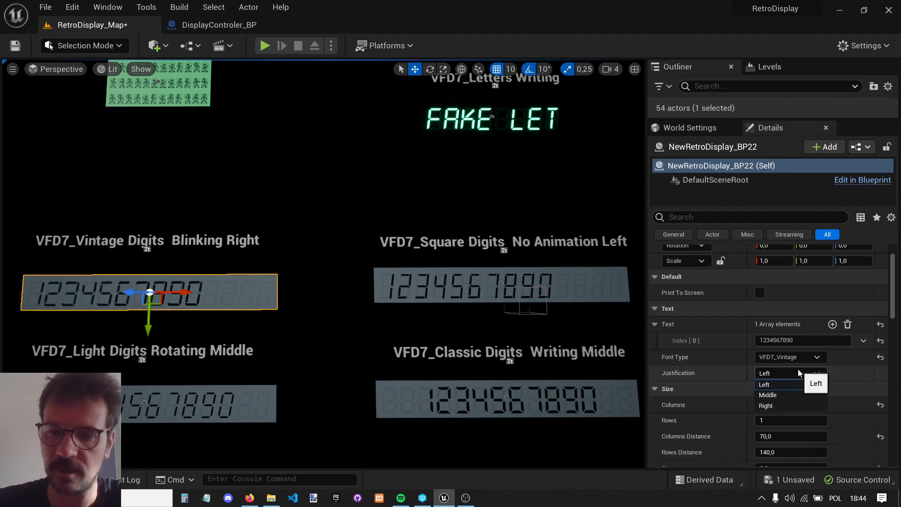
{"action": "left_click", "coordinate": [770, 395]}
{"action": "left_click", "coordinate": [798, 373]}
{"action": "left_click", "coordinate": [797, 405]}
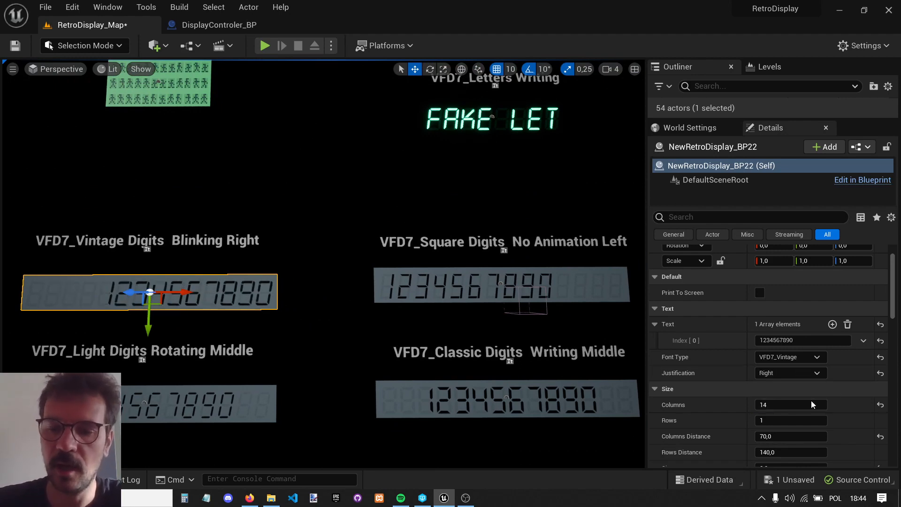
Step: Set the vintage digits display to 16 columns with a columns distance of 70
{"action": "left_click_drag", "start_coordinate": [773, 406], "coordinate": [821, 437]}
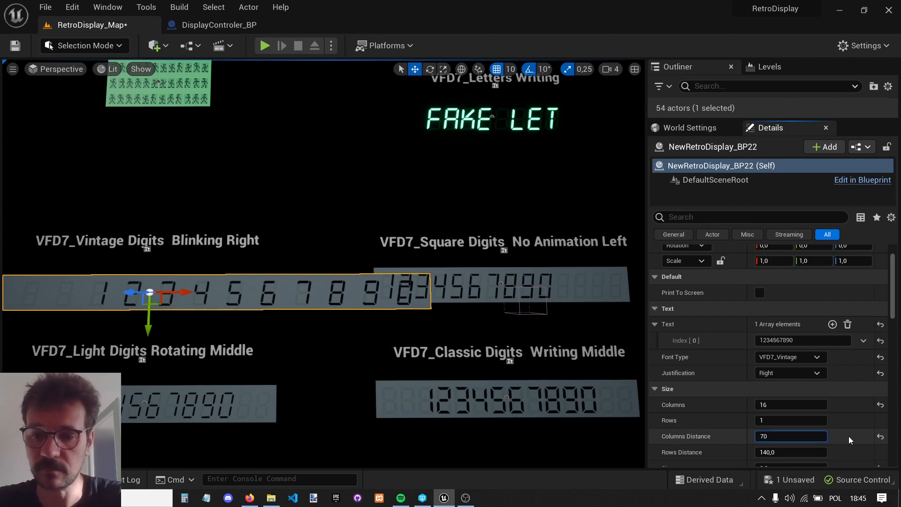
{"action": "type", "text": "70"}
{"action": "key", "text": "Return"}
Step: Turn off the background of the vintage digits display, reselect the display, and turn the background back on
{"action": "scroll", "coordinate": [833, 429], "scroll_direction": "down", "scroll_amount": 3}
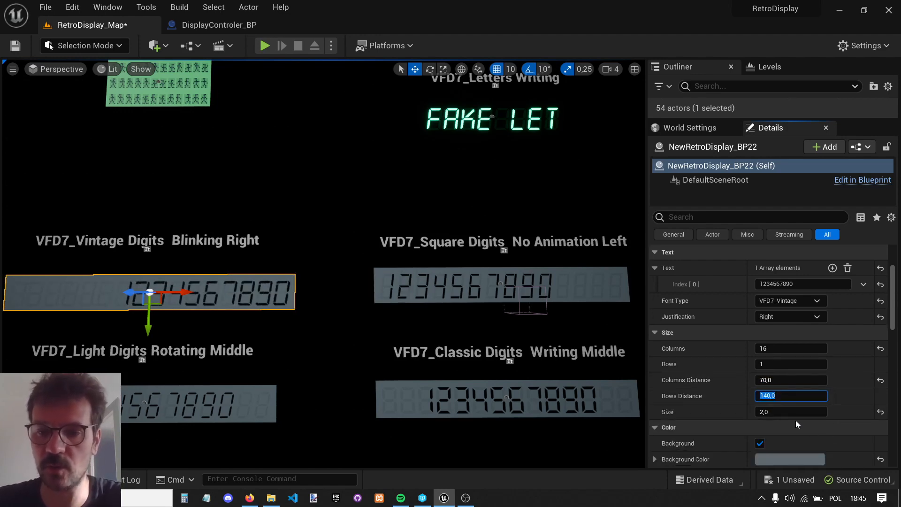
{"action": "scroll", "coordinate": [721, 345], "scroll_direction": "down", "scroll_amount": 5}
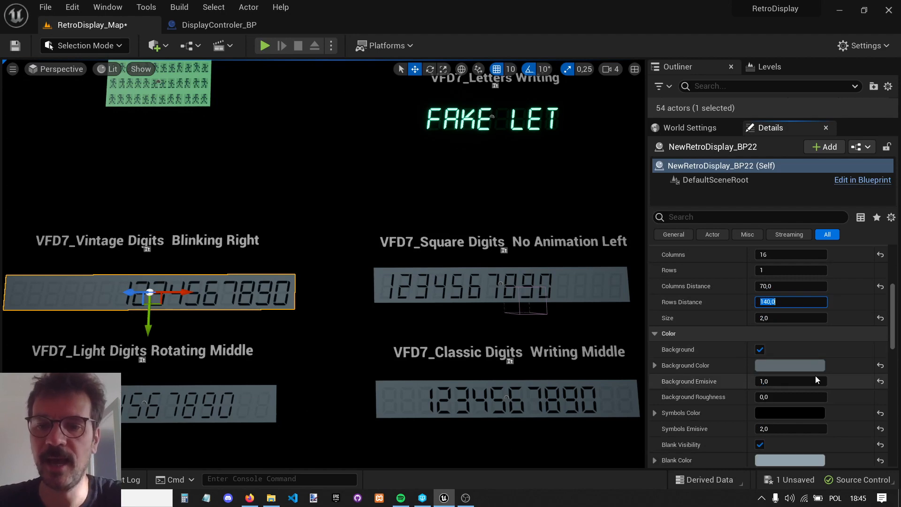
{"action": "left_click", "coordinate": [760, 350]}
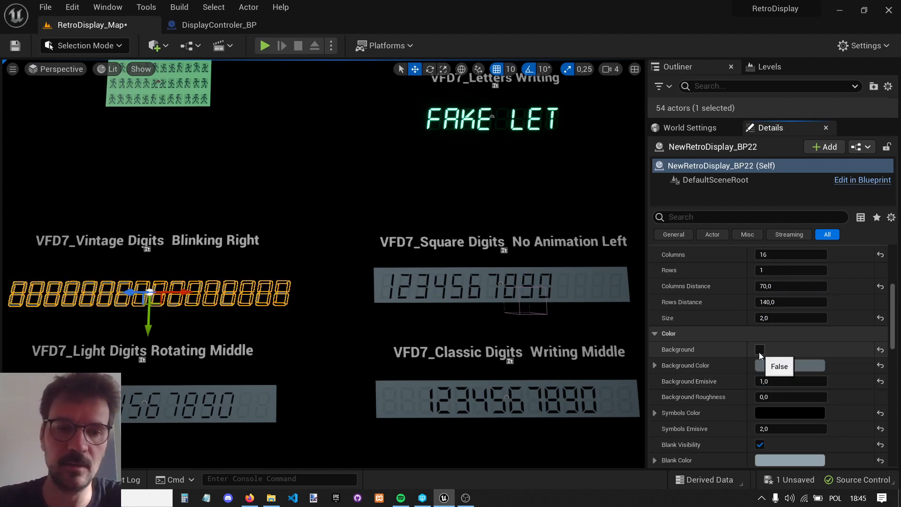
{"action": "left_click", "coordinate": [254, 294]}
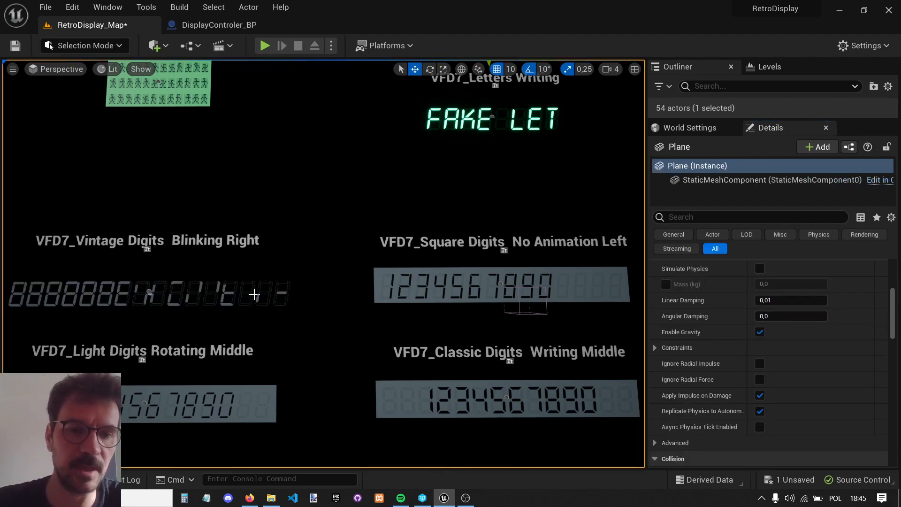
{"action": "left_click", "coordinate": [165, 289]}
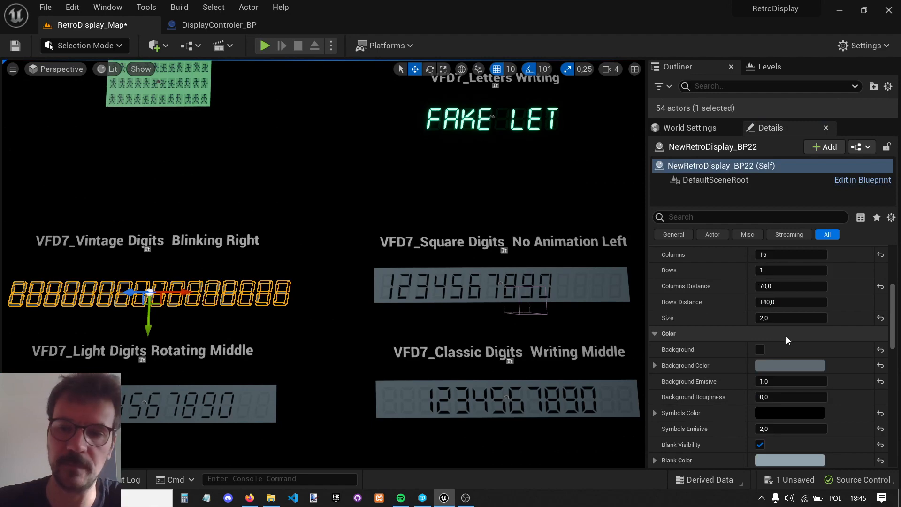
{"action": "left_click", "coordinate": [760, 350]}
Step: Try a muted brown background color on the vintage digits display and discard the color change
{"action": "scroll", "coordinate": [184, 271], "scroll_direction": "up", "scroll_amount": 2}
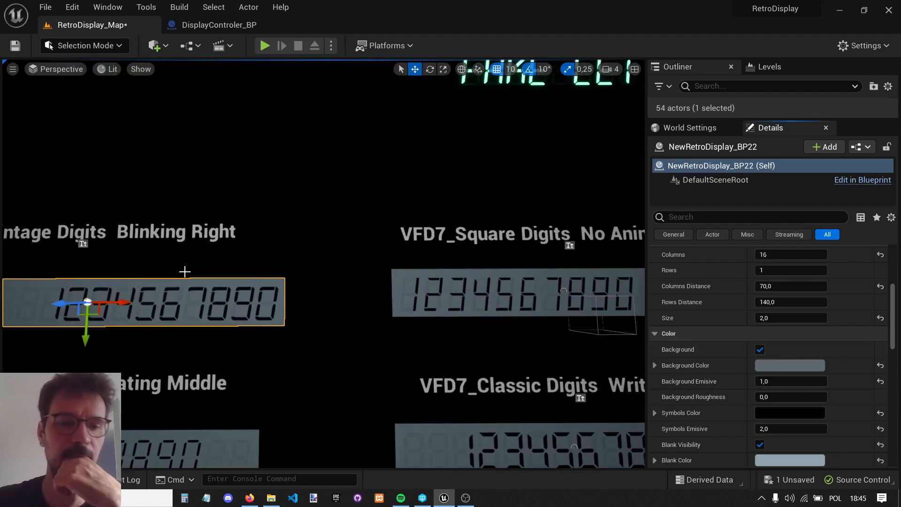
{"action": "scroll", "coordinate": [183, 270], "scroll_direction": "up", "scroll_amount": 1}
{"action": "left_click", "coordinate": [795, 366]}
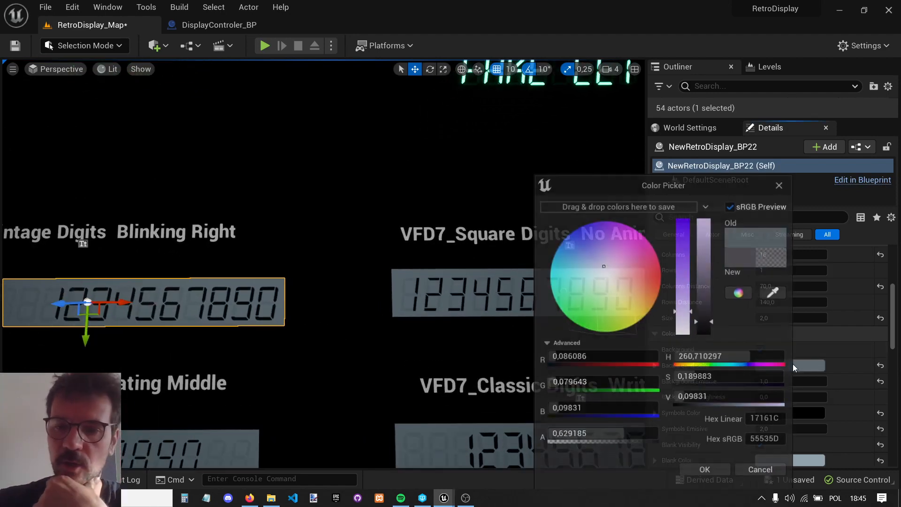
{"action": "left_click_drag", "start_coordinate": [631, 270], "coordinate": [534, 222]}
{"action": "left_click", "coordinate": [660, 295]}
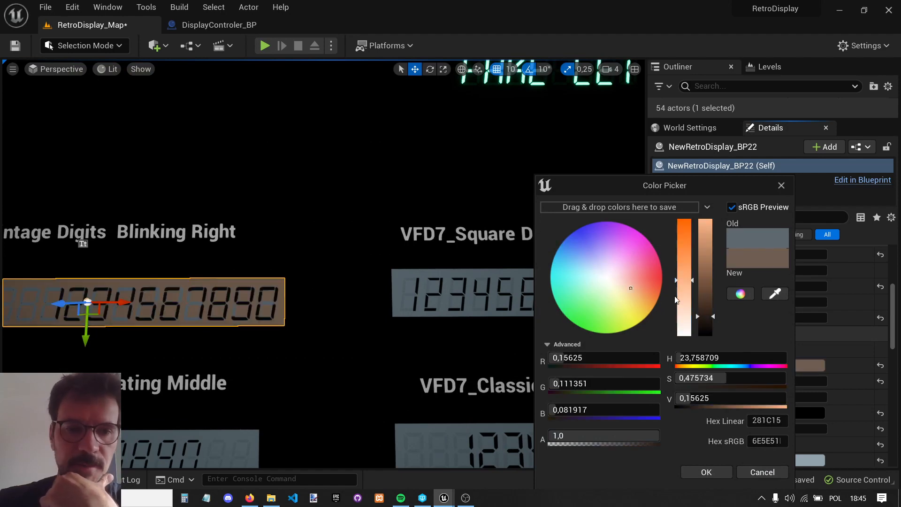
{"action": "left_click", "coordinate": [763, 472]}
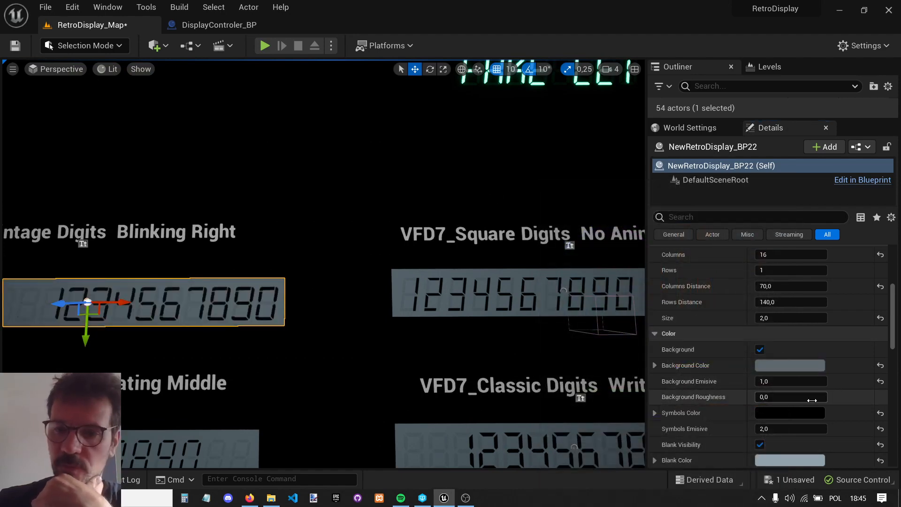
Step: Try a dark pink blank color for the unlit segments of the vintage digits display and discard it
{"action": "scroll", "coordinate": [788, 413], "scroll_direction": "down", "scroll_amount": 2}
{"action": "left_click", "coordinate": [788, 404]}
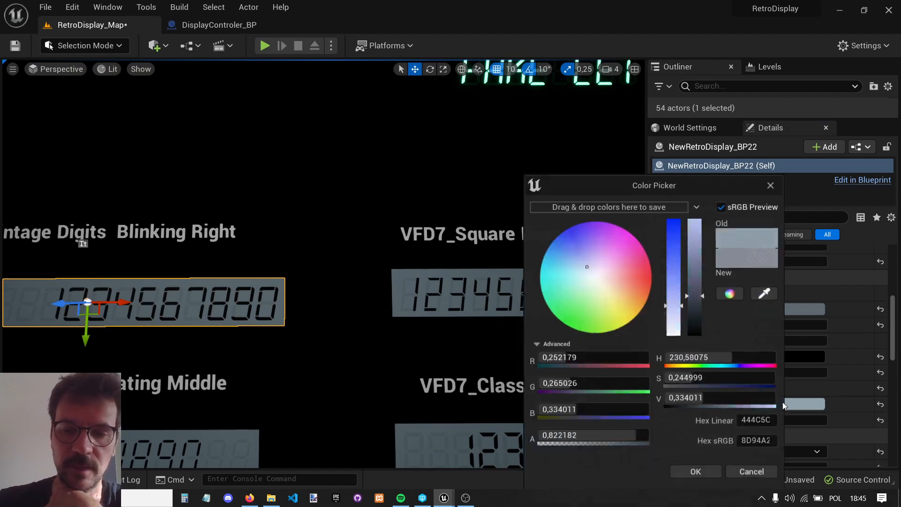
{"action": "mouse_move", "coordinate": [622, 270]}
{"action": "left_mouse_down"}
{"action": "mouse_move", "coordinate": [641, 246]}
{"action": "mouse_move", "coordinate": [638, 268]}
{"action": "left_mouse_up"}
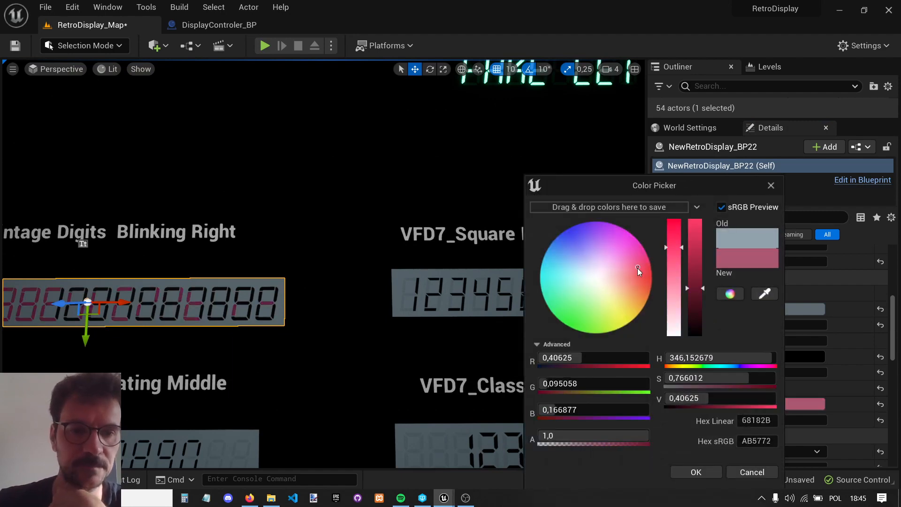
{"action": "left_click", "coordinate": [750, 472]}
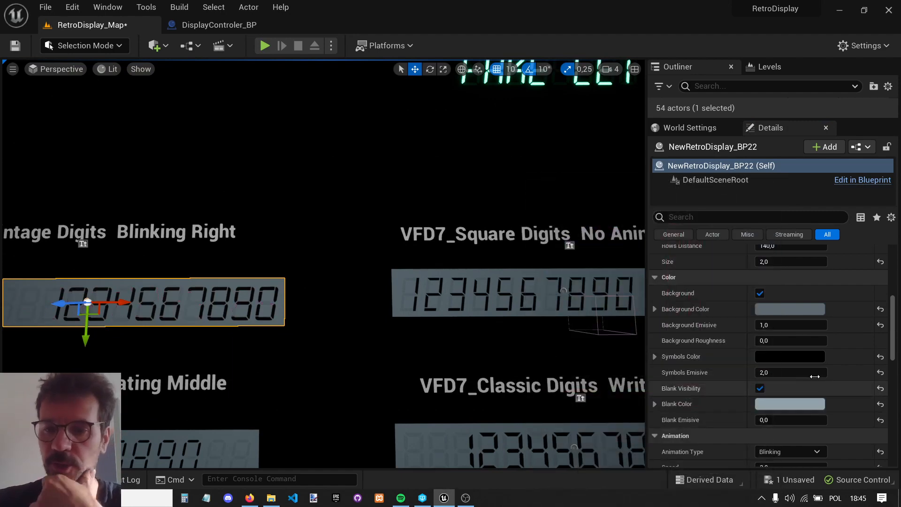
Step: Change the symbols color of the vintage digits display to a bright magenta-purple
{"action": "scroll", "coordinate": [813, 376], "scroll_direction": "down", "scroll_amount": 3}
{"action": "scroll", "coordinate": [826, 328], "scroll_direction": "up", "scroll_amount": 3}
{"action": "scroll", "coordinate": [832, 292], "scroll_direction": "down", "scroll_amount": 3}
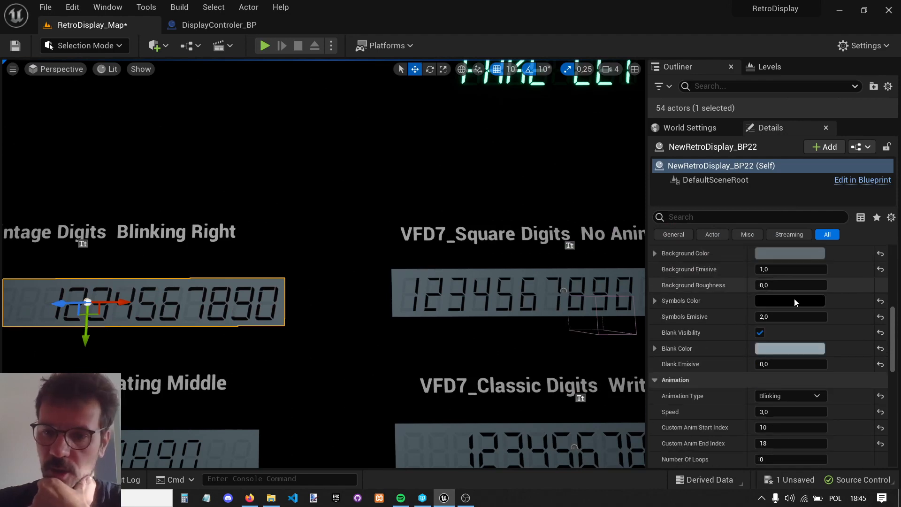
{"action": "left_click", "coordinate": [774, 300]}
{"action": "left_click_drag", "start_coordinate": [623, 290], "coordinate": [702, 205]}
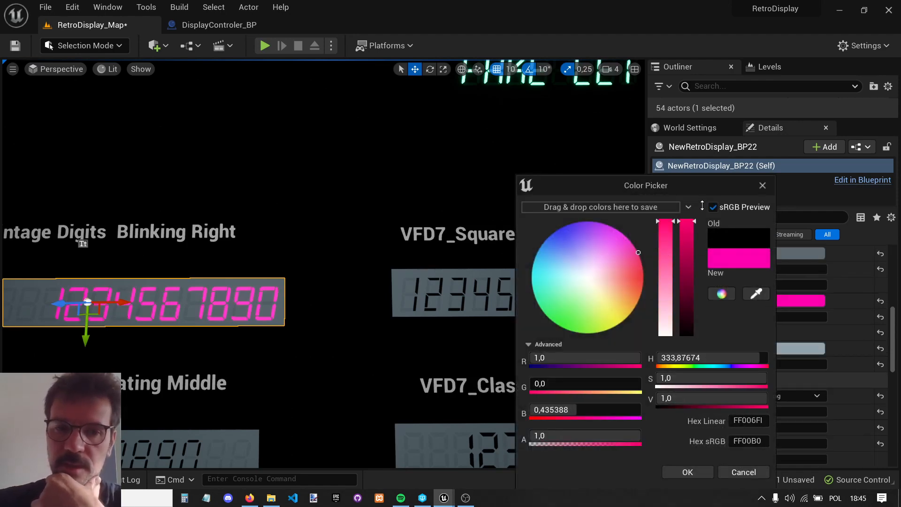
{"action": "left_click_drag", "start_coordinate": [643, 280], "coordinate": [597, 209]}
{"action": "left_click", "coordinate": [688, 472]}
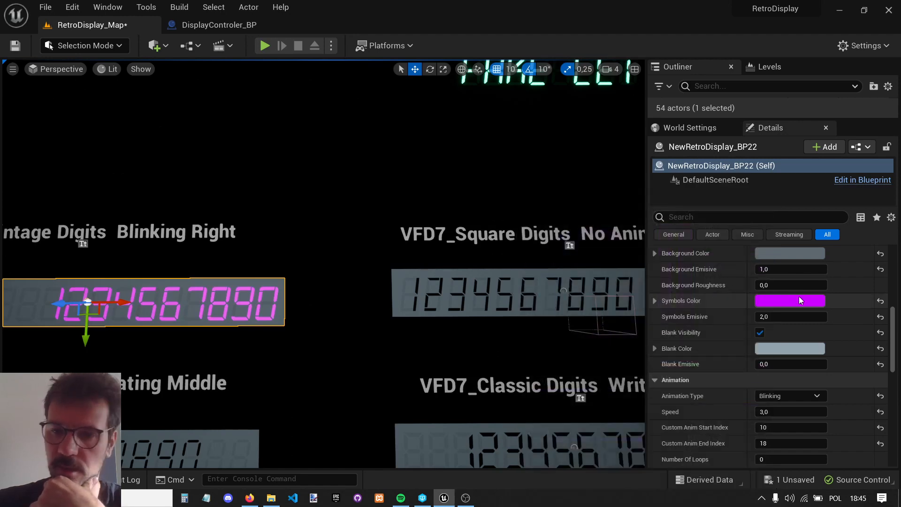
Step: Set the symbols emissive of the vintage digits display to 20
{"action": "left_click", "coordinate": [778, 316]}
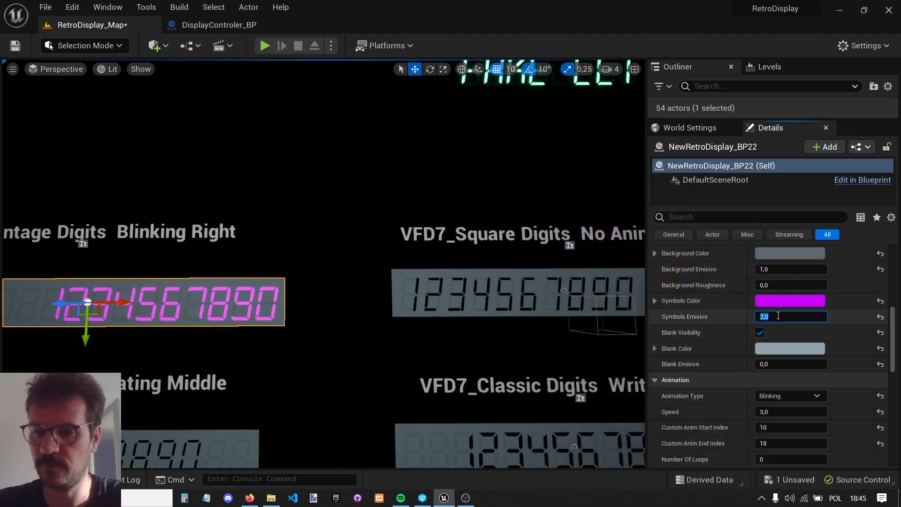
{"action": "type", "text": "20"}
{"action": "key", "text": "Return"}
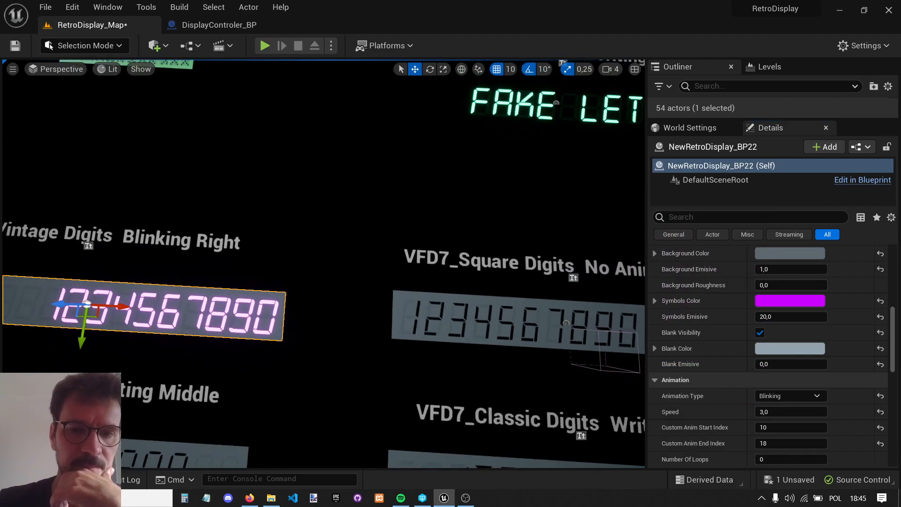
Step: Play the level and examine the LCD Blinking and LCD Custom1 animation displays up close
{"action": "right_click_drag", "start_coordinate": [324, 263], "coordinate": [387, 251]}
{"action": "key", "text": "w"}
{"action": "key", "text": "w"}
{"action": "key", "text": "s"}
{"action": "key", "text": "d"}
{"action": "key", "text": "s"}
{"action": "mouse_move", "coordinate": [271, 292]}
{"action": "right_mouse_down"}
{"action": "mouse_move", "coordinate": [269, 309]}
{"action": "mouse_move", "coordinate": [271, 253]}
{"action": "mouse_move", "coordinate": [270, 292]}
{"action": "right_mouse_up"}
{"action": "key", "text": "w"}
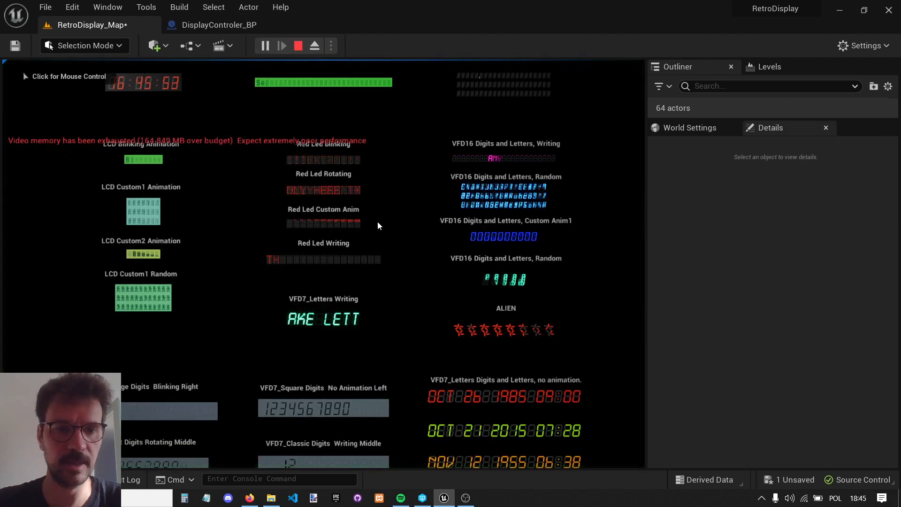
{"action": "left_click", "coordinate": [377, 221]}
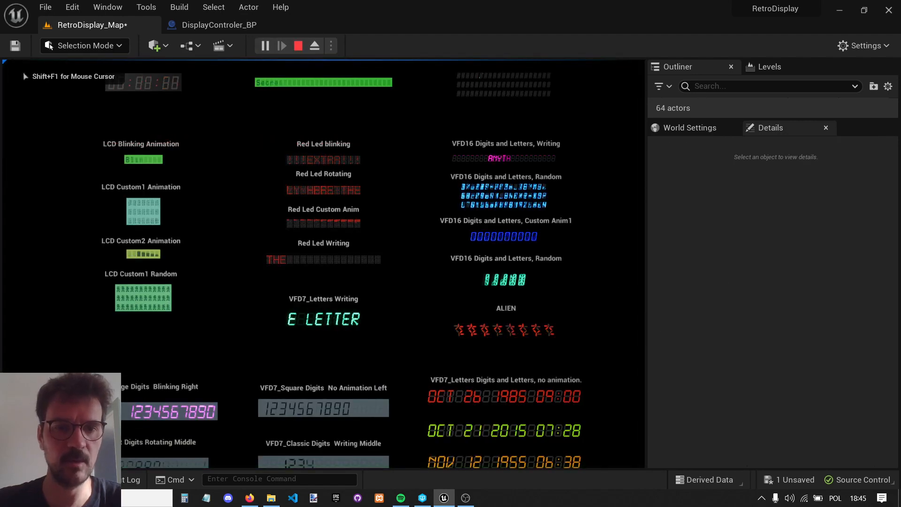
{"action": "key", "text": "w"}
{"action": "key", "text": "w"}
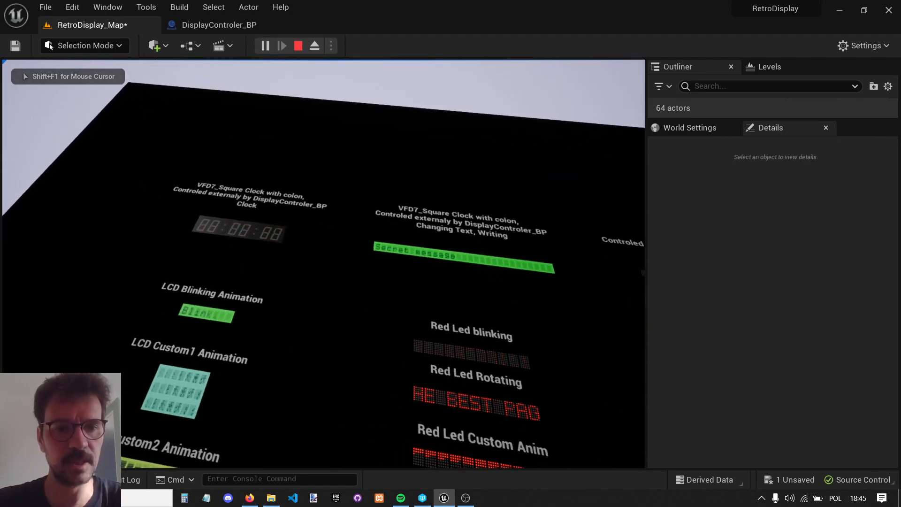
{"action": "key", "text": "w"}
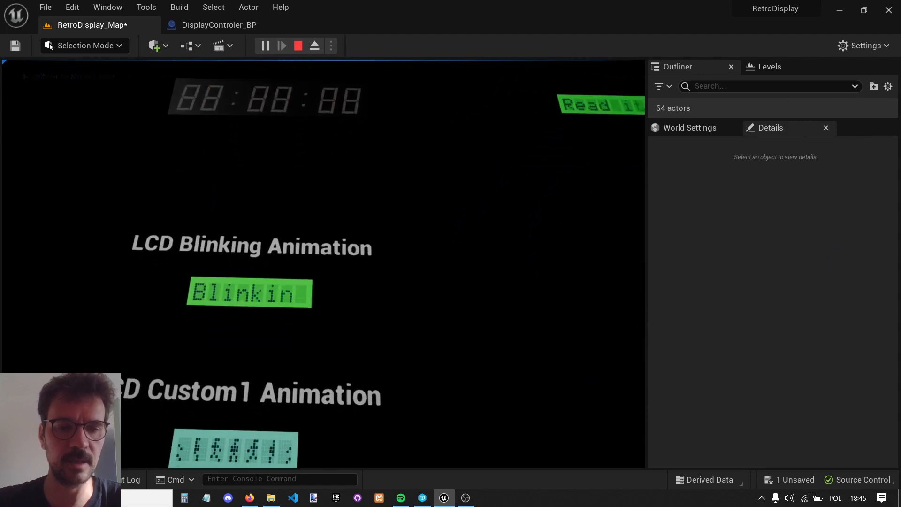
{"action": "key", "text": "w"}
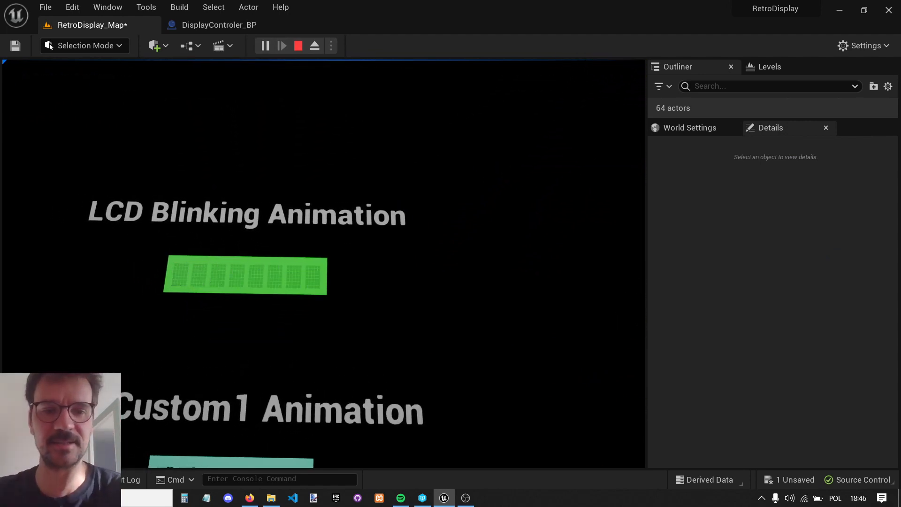
{"action": "key", "text": "s"}
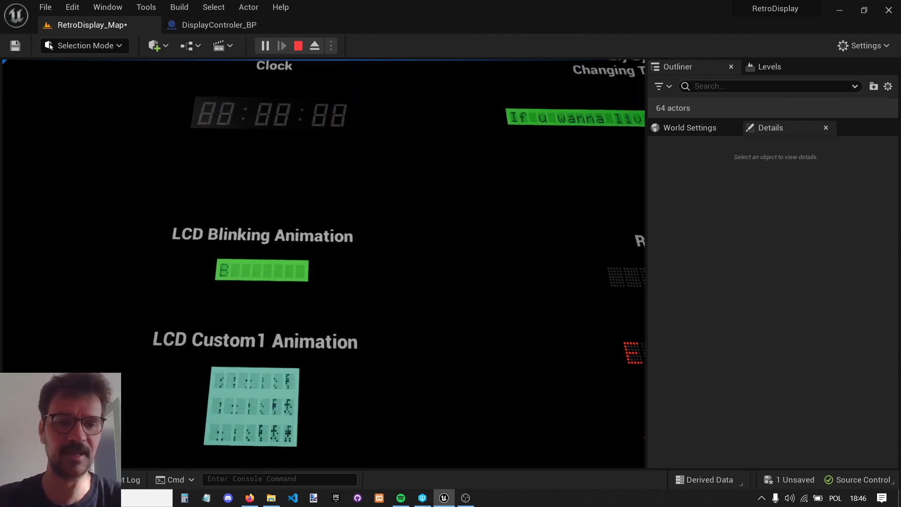
{"action": "key", "text": "s"}
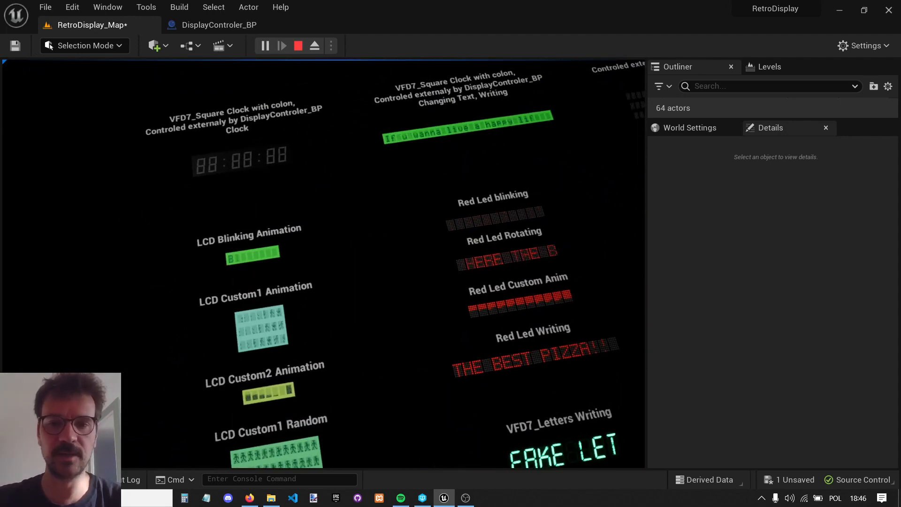
Step: Examine the running Red Led and VFD16 digits-and-letters displays, and stop the play session
{"action": "key", "text": "w"}
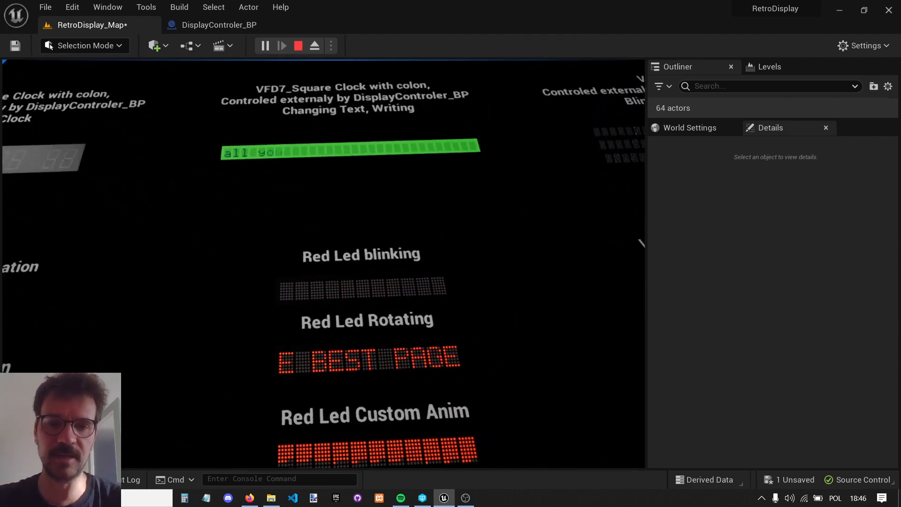
{"action": "key", "text": "s"}
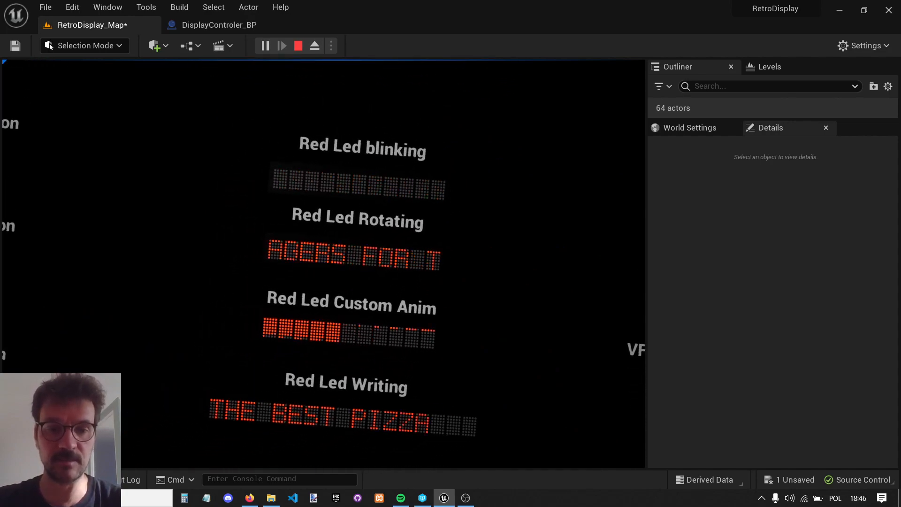
{"action": "key", "text": "d"}
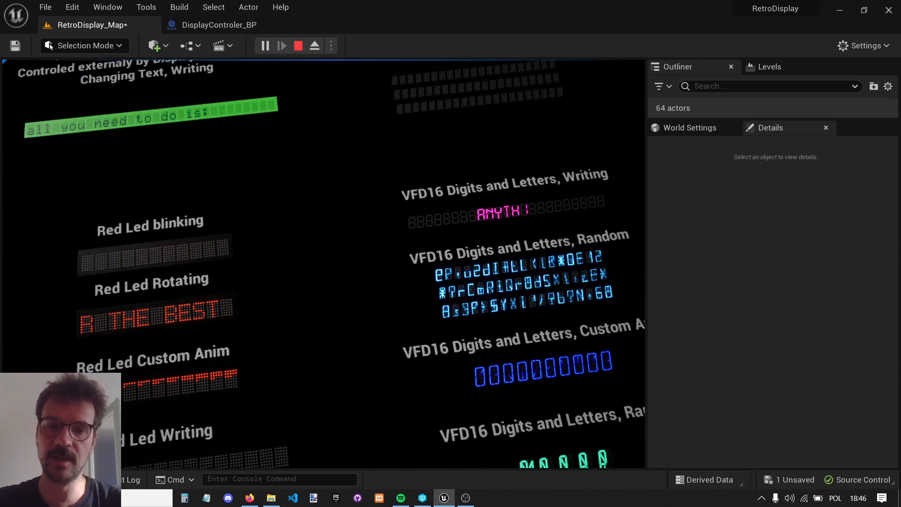
{"action": "key", "text": "w"}
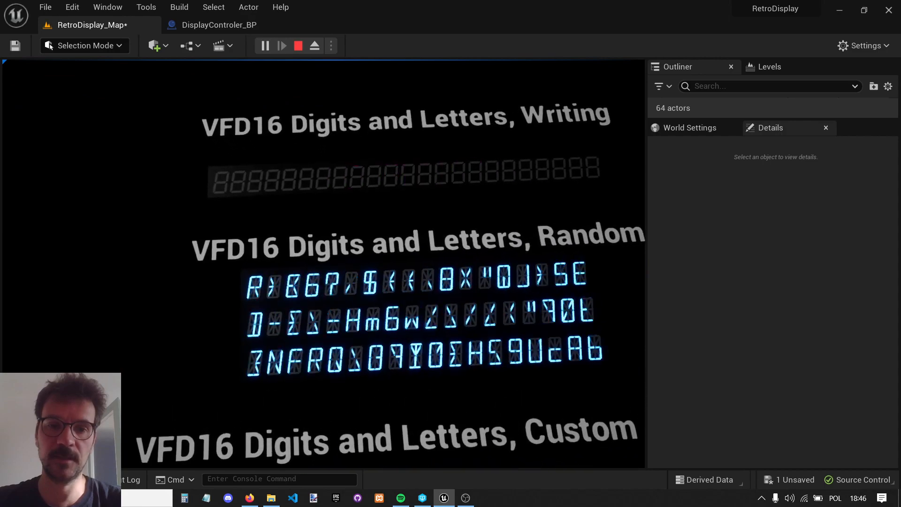
{"action": "key", "text": "s"}
{"action": "key", "text": "s"}
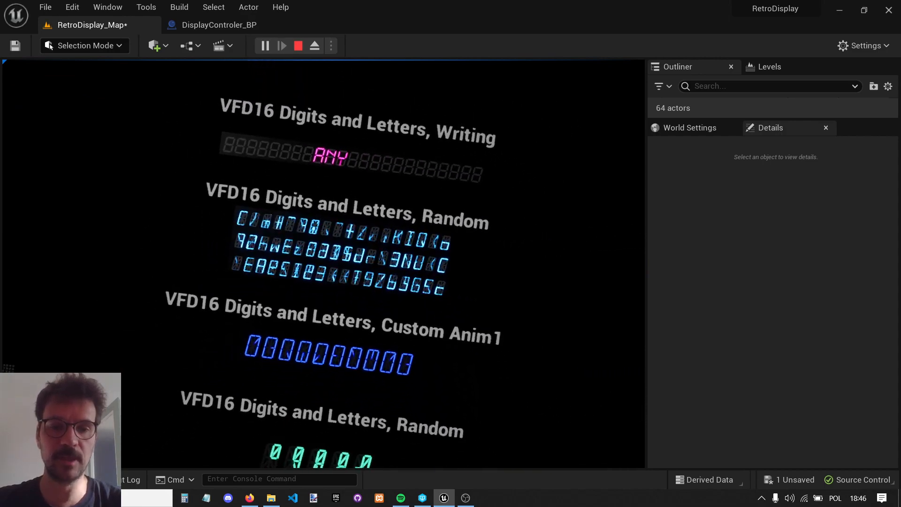
{"action": "key", "text": "w"}
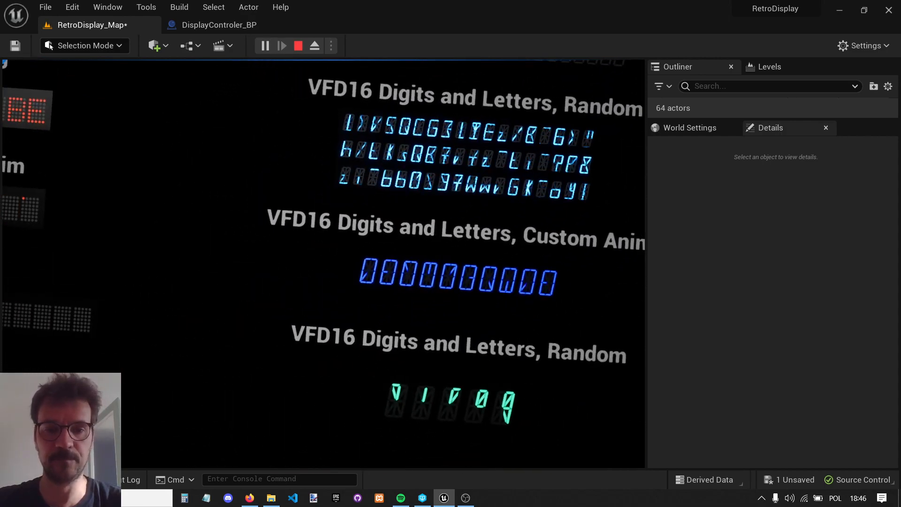
{"action": "key", "text": "s"}
{"action": "key", "text": "Escape"}
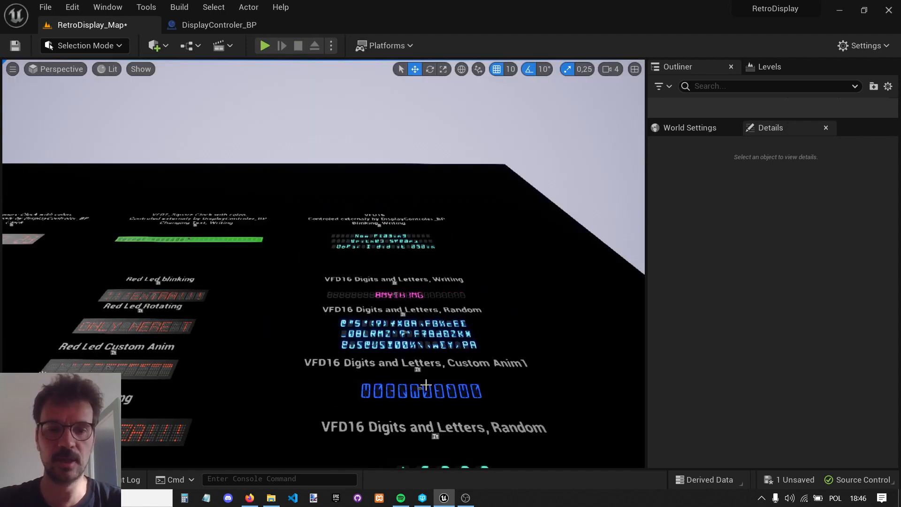
Step: Check the animation settings of the VFD16 Custom Anim1 display and view its symbol indexing in the LCD_T font texture
{"action": "left_click", "coordinate": [467, 282]}
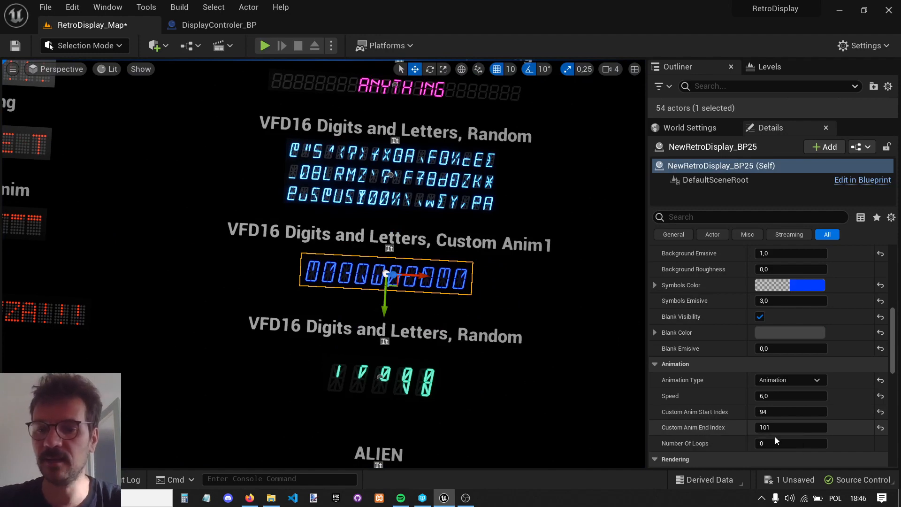
{"action": "key", "text": "ctrl+space"}
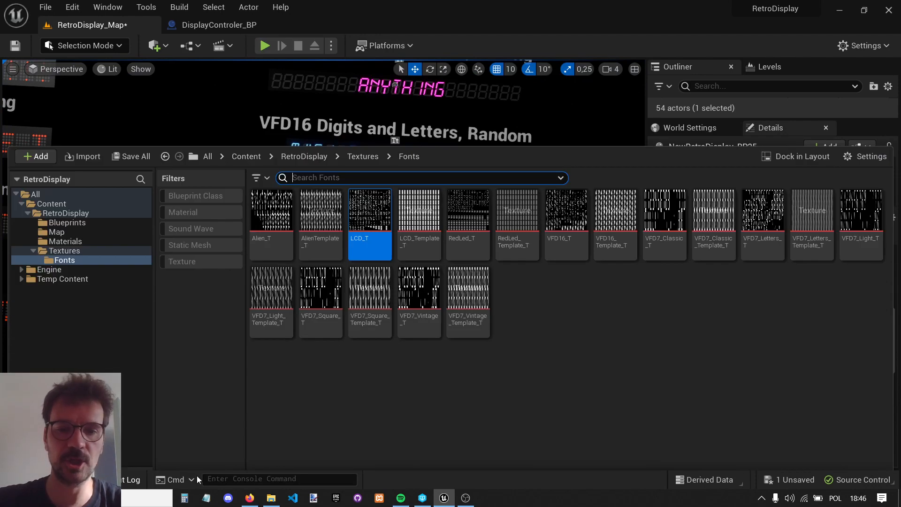
{"action": "double_click", "coordinate": [370, 193]}
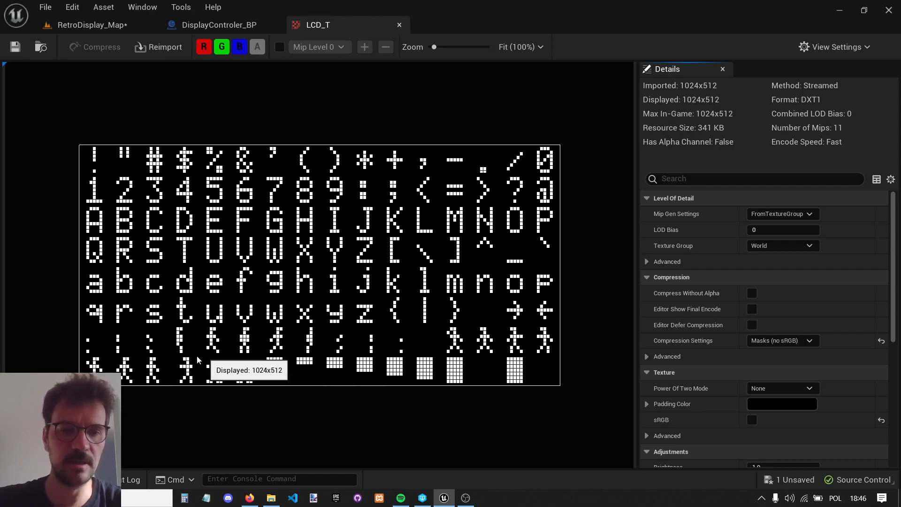
Step: Return to RetroDisplay_Map, play the level and examine the square clock display controlled by DisplayControler_BP
{"action": "left_click", "coordinate": [101, 28]}
{"action": "right_click_drag", "start_coordinate": [445, 207], "coordinate": [432, 145]}
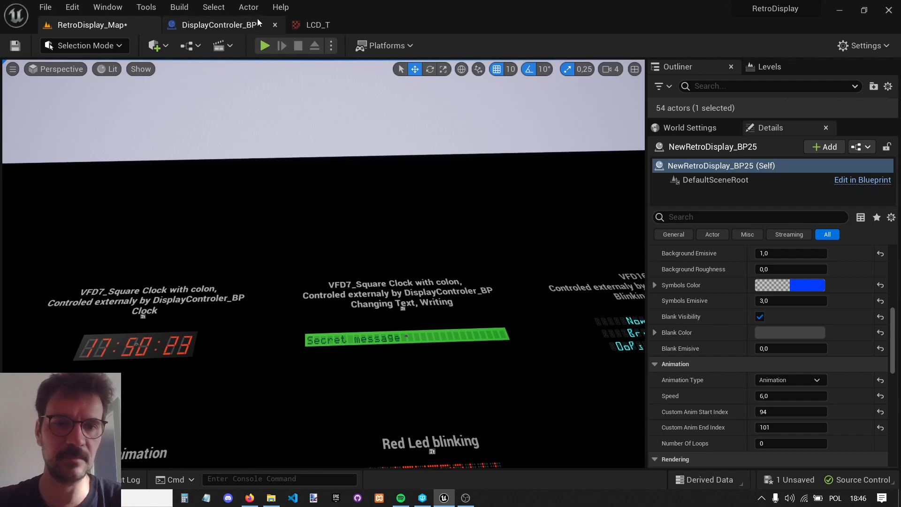
{"action": "left_click", "coordinate": [265, 46]}
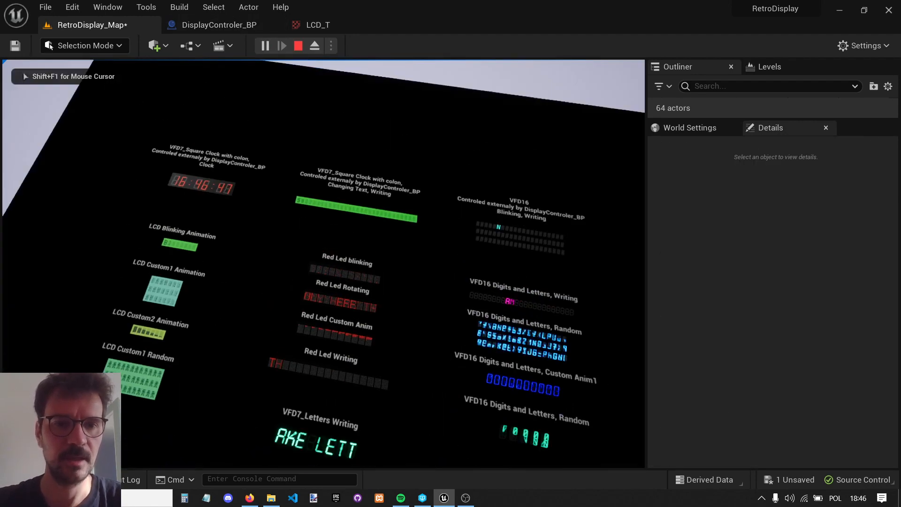
{"action": "key", "text": "w"}
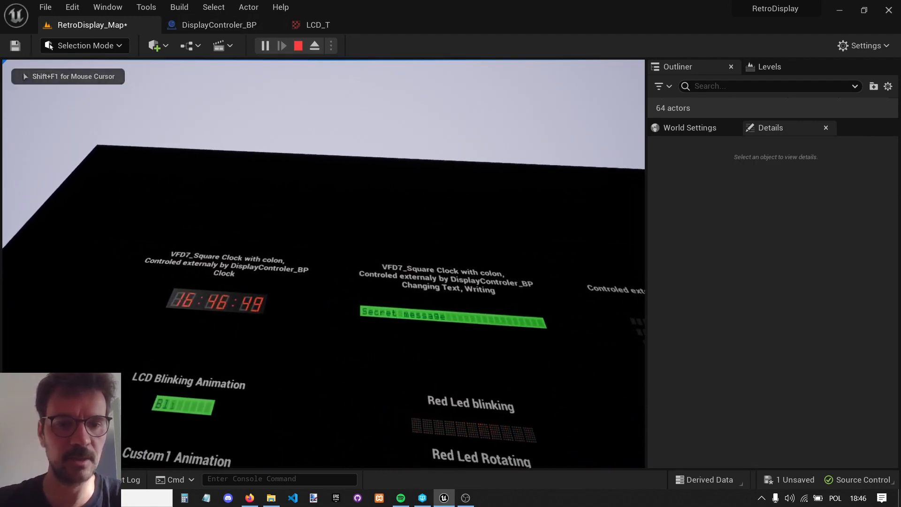
{"action": "key", "text": "w"}
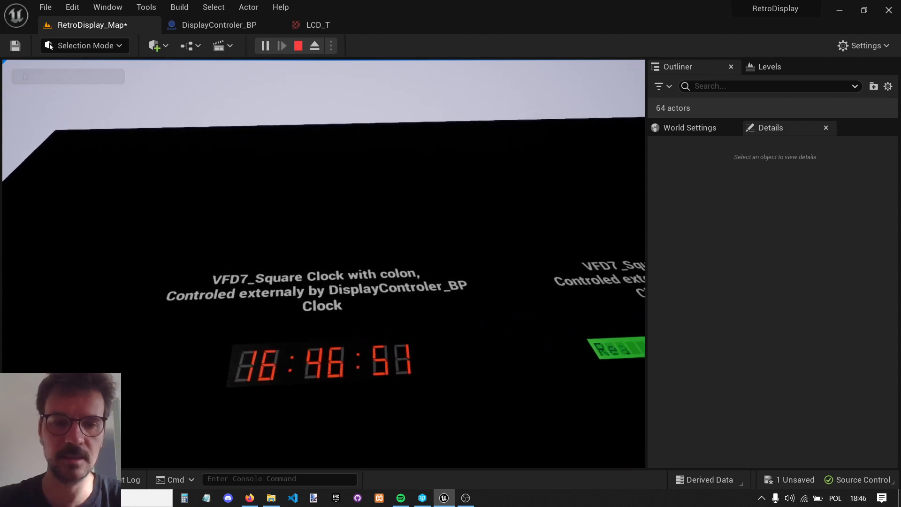
{"action": "key", "text": "w"}
{"action": "key", "text": "shift+F1"}
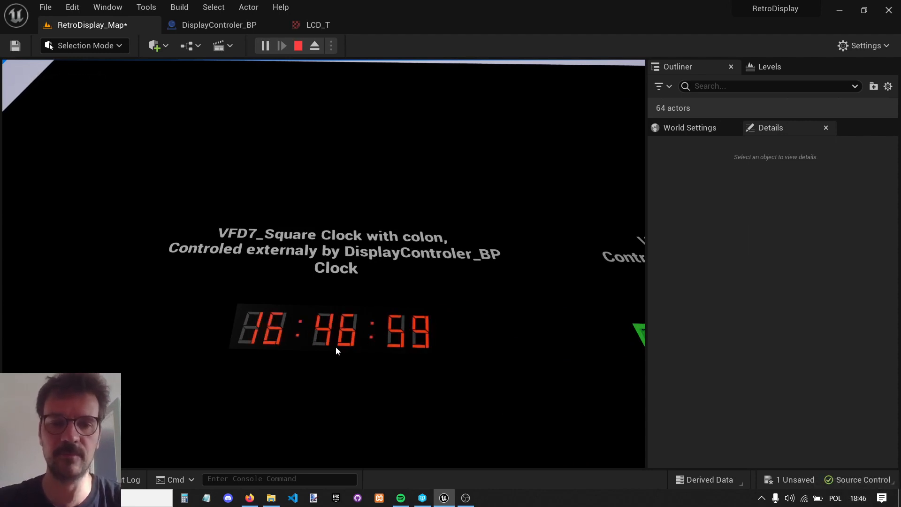
Step: Examine the externally controlled changing-text display and the three-line VFD16 display, and stop the play session
{"action": "left_click", "coordinate": [485, 331]}
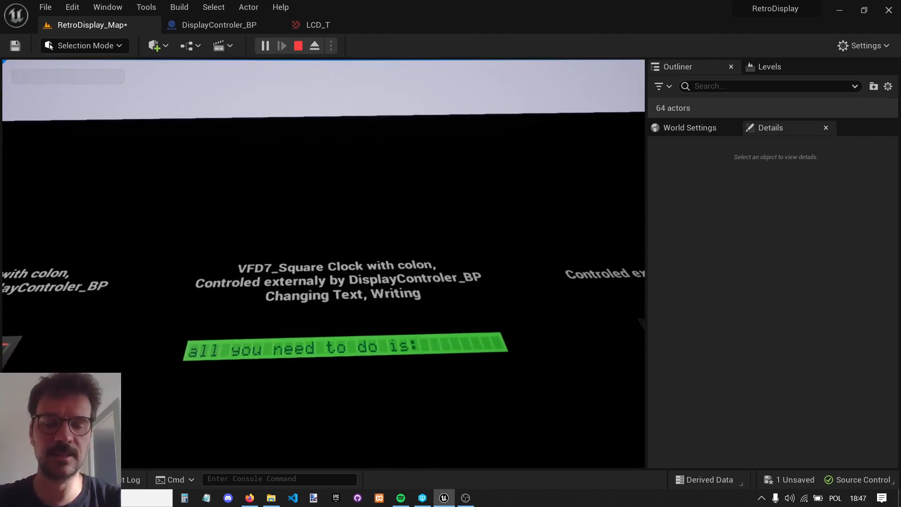
{"action": "key", "text": "w"}
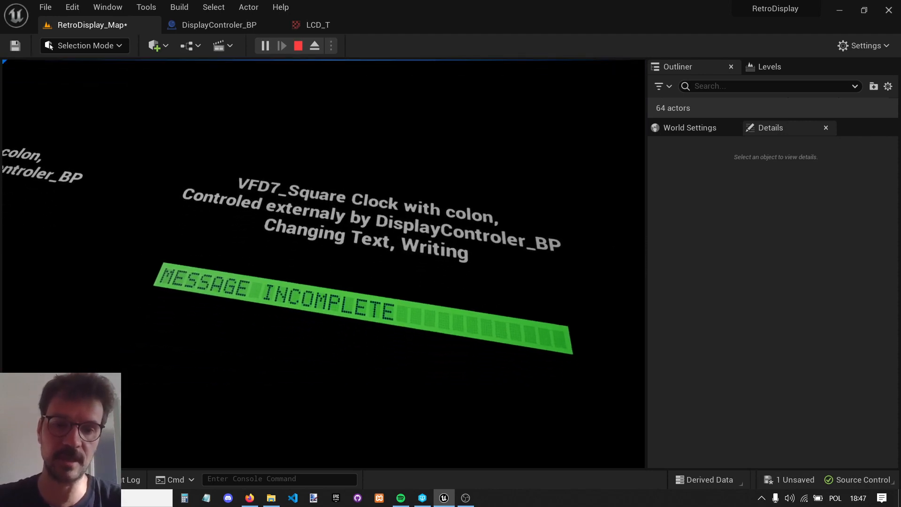
{"action": "key", "text": "s"}
{"action": "key", "text": "w"}
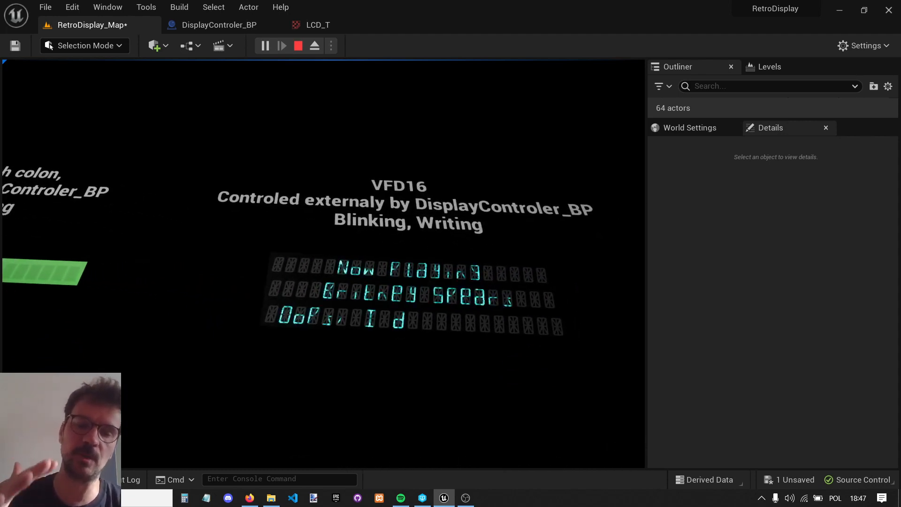
{"action": "key", "text": "s"}
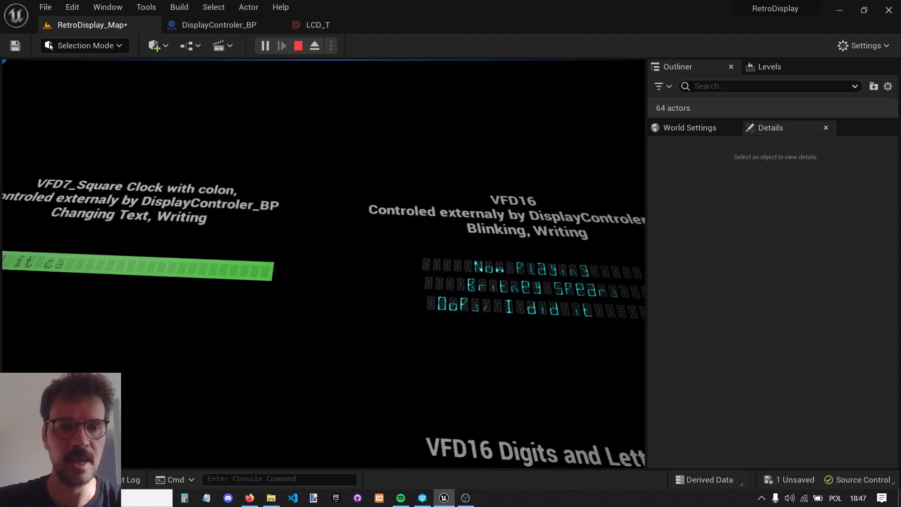
{"action": "key", "text": "Escape"}
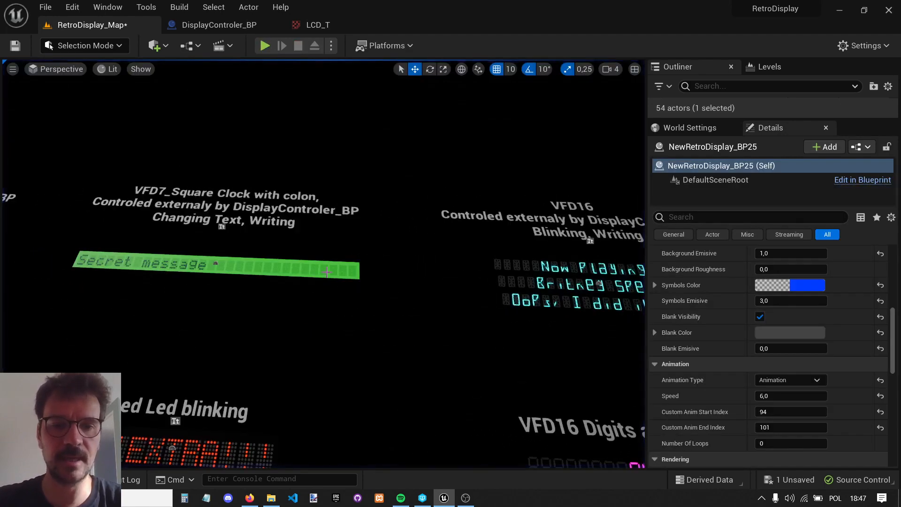
Step: Select the changing-text display, enlarge the actor list and open the blueprint of DisplayControler_BP3 for editing
{"action": "left_click", "coordinate": [327, 273]}
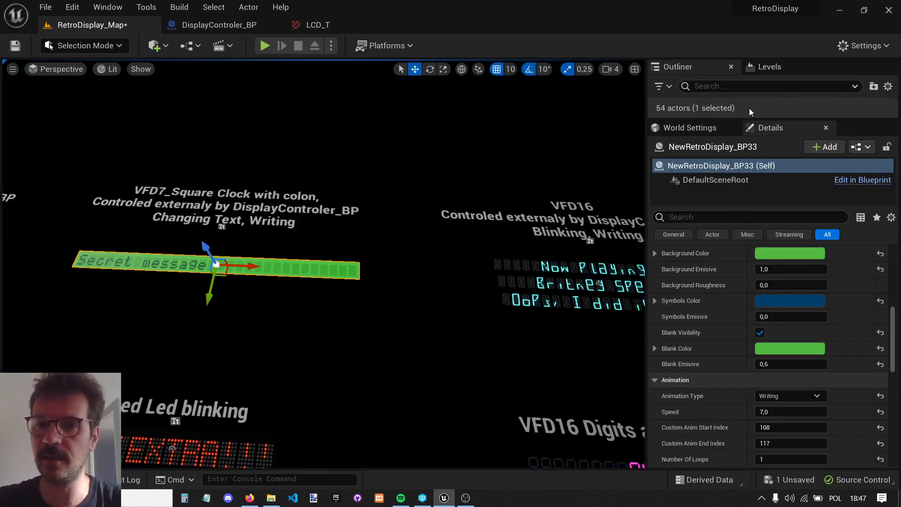
{"action": "left_click_drag", "start_coordinate": [752, 119], "coordinate": [752, 308]}
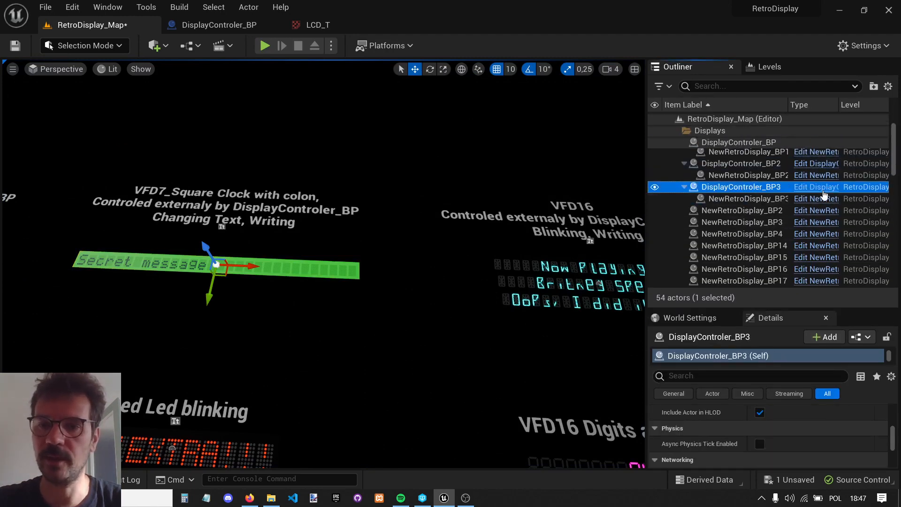
{"action": "left_click", "coordinate": [818, 187]}
Step: Examine the clock section of the event graph, focusing on the Make Array, SET Text, Display and Setup Text nodes
{"action": "scroll", "coordinate": [450, 168], "scroll_direction": "down", "scroll_amount": 6}
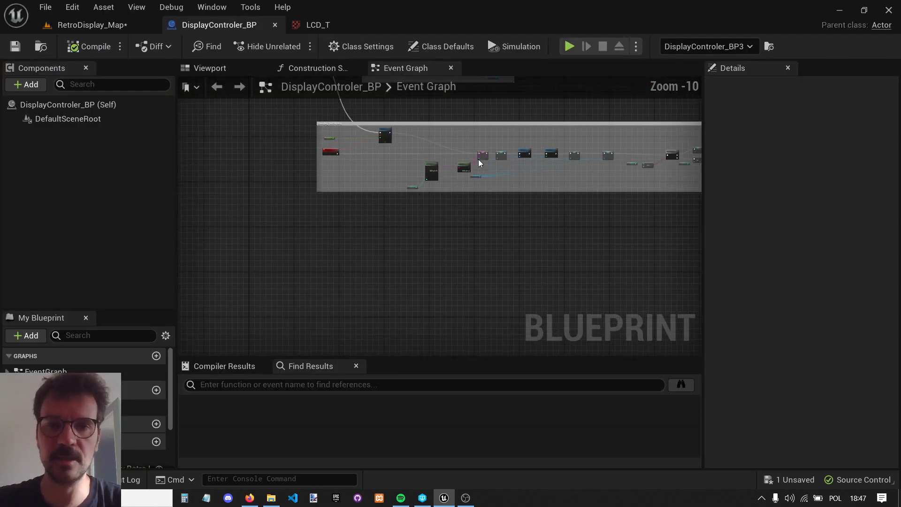
{"action": "right_click_drag", "start_coordinate": [478, 160], "coordinate": [462, 355]}
{"action": "right_click_drag", "start_coordinate": [417, 230], "coordinate": [493, 284]}
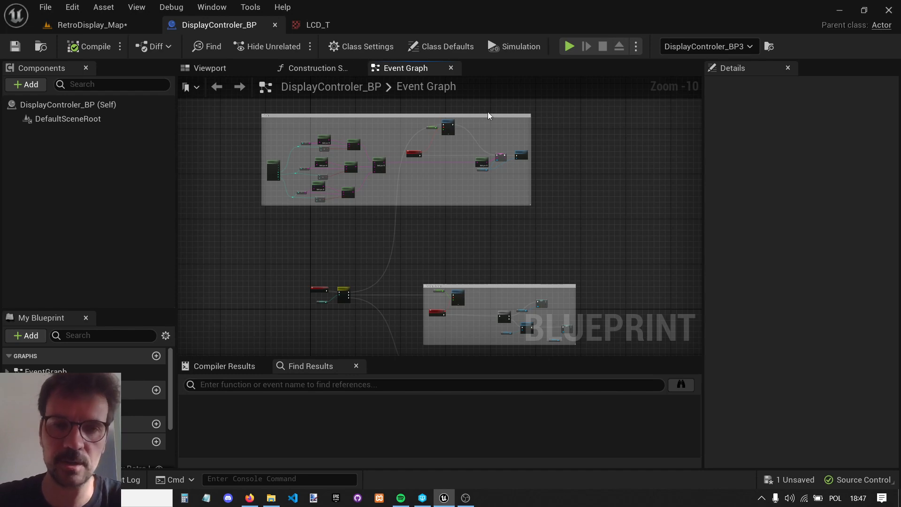
{"action": "scroll", "coordinate": [491, 161], "scroll_direction": "up", "scroll_amount": 8}
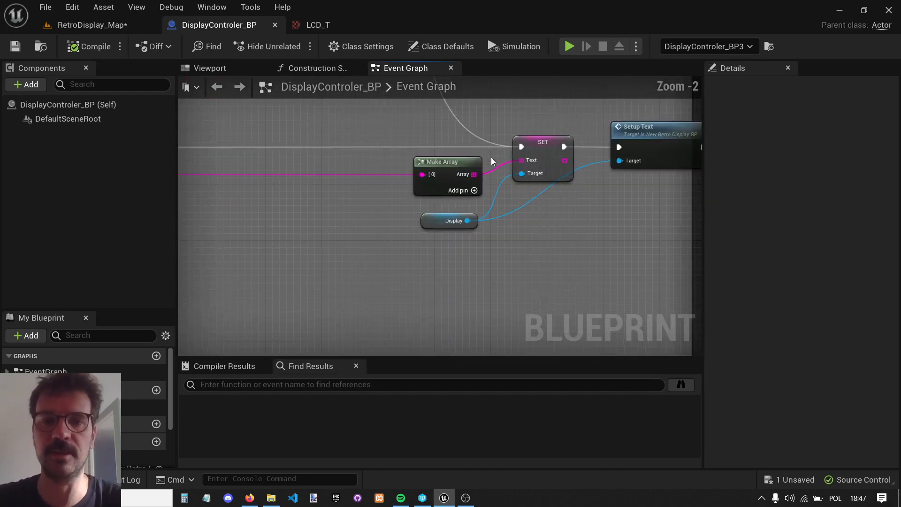
{"action": "scroll", "coordinate": [491, 161], "scroll_direction": "down", "scroll_amount": 6}
{"action": "scroll", "coordinate": [490, 162], "scroll_direction": "up", "scroll_amount": 8}
{"action": "left_click_drag", "start_coordinate": [371, 122], "coordinate": [495, 177]}
{"action": "scroll", "coordinate": [517, 181], "scroll_direction": "down", "scroll_amount": 7}
{"action": "scroll", "coordinate": [519, 195], "scroll_direction": "up", "scroll_amount": 7}
{"action": "right_click_drag", "start_coordinate": [552, 163], "coordinate": [405, 193]}
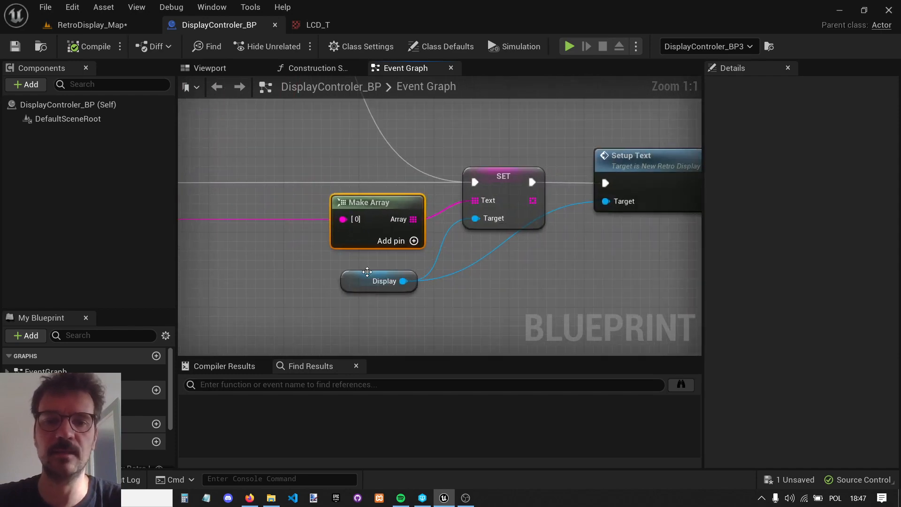
Step: Select the Display reference and the Setup Text call that complete the clock section of the event graph
{"action": "left_click", "coordinate": [366, 273]}
{"action": "right_click_drag", "start_coordinate": [576, 237], "coordinate": [527, 253]}
{"action": "left_click", "coordinate": [581, 168]}
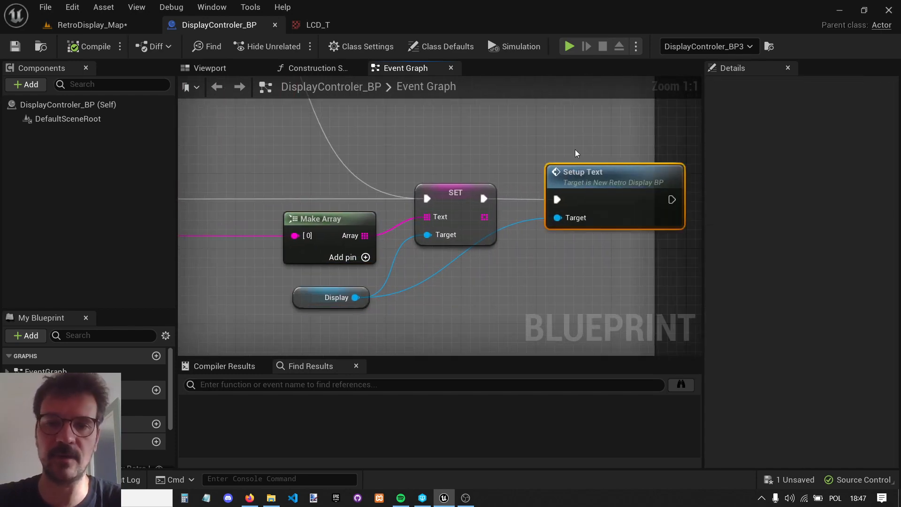
Step: Examine the blinking and writing section of the event graph, focusing on the SET Animation Type and Blinking Animation nodes
{"action": "scroll", "coordinate": [518, 183], "scroll_direction": "down", "scroll_amount": 12}
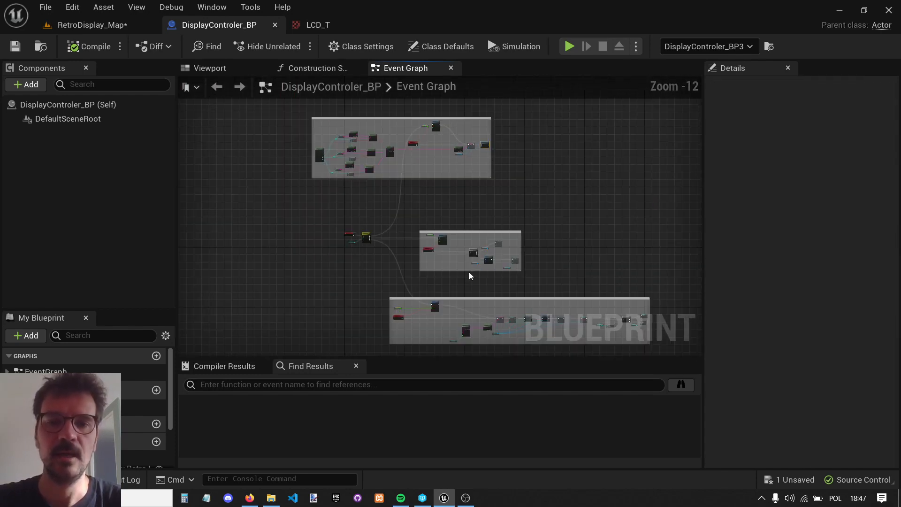
{"action": "scroll", "coordinate": [486, 269], "scroll_direction": "up", "scroll_amount": 9}
{"action": "right_click_drag", "start_coordinate": [584, 181], "coordinate": [520, 239]}
{"action": "left_click", "coordinate": [513, 145]}
{"action": "right_click_drag", "start_coordinate": [543, 206], "coordinate": [491, 153]}
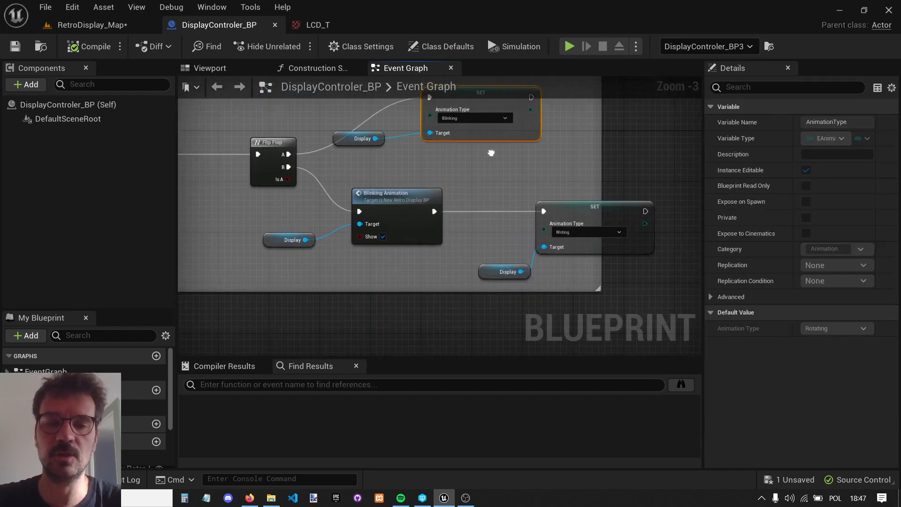
{"action": "scroll", "coordinate": [491, 153], "scroll_direction": "up", "scroll_amount": 3}
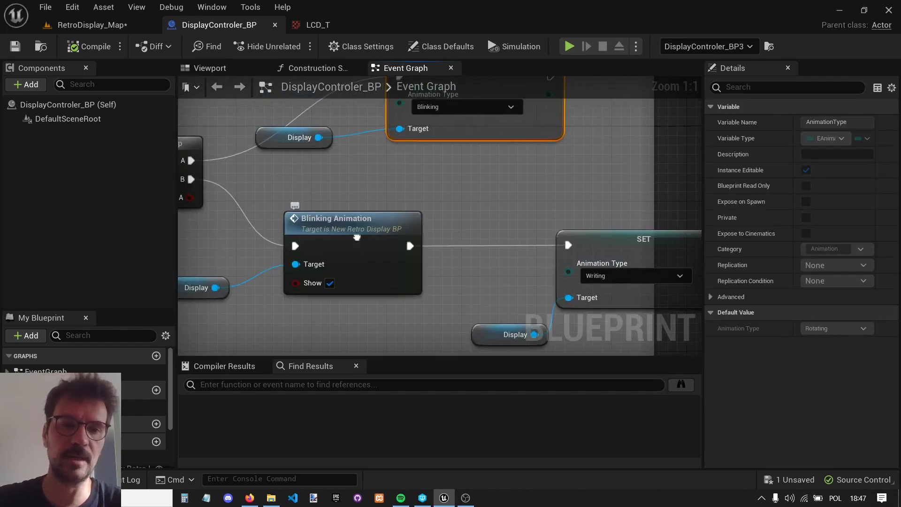
{"action": "right_click_drag", "start_coordinate": [357, 238], "coordinate": [399, 244]}
{"action": "left_click", "coordinate": [404, 233]}
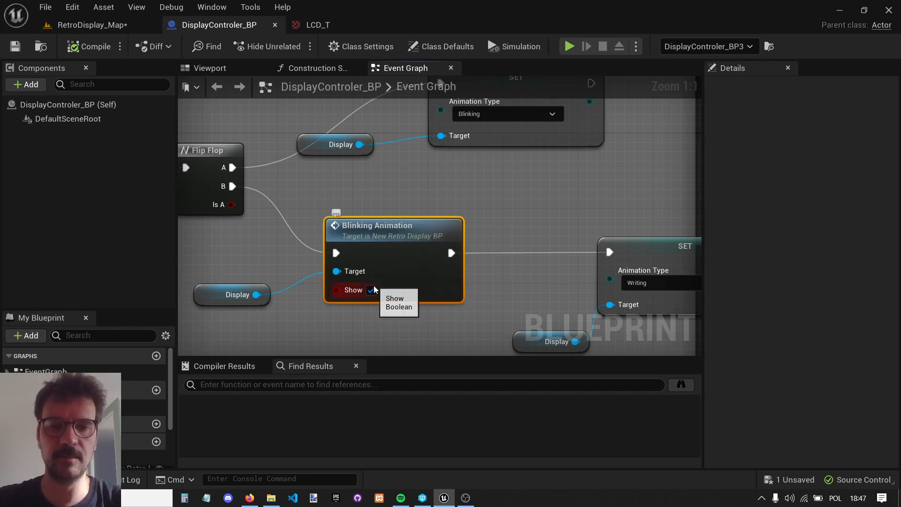
Step: Examine the changing-text section of the event graph, focusing on the Select node's message options and the Current Line index
{"action": "scroll", "coordinate": [423, 201], "scroll_direction": "down", "scroll_amount": 12}
{"action": "right_click_drag", "start_coordinate": [479, 217], "coordinate": [449, 177]}
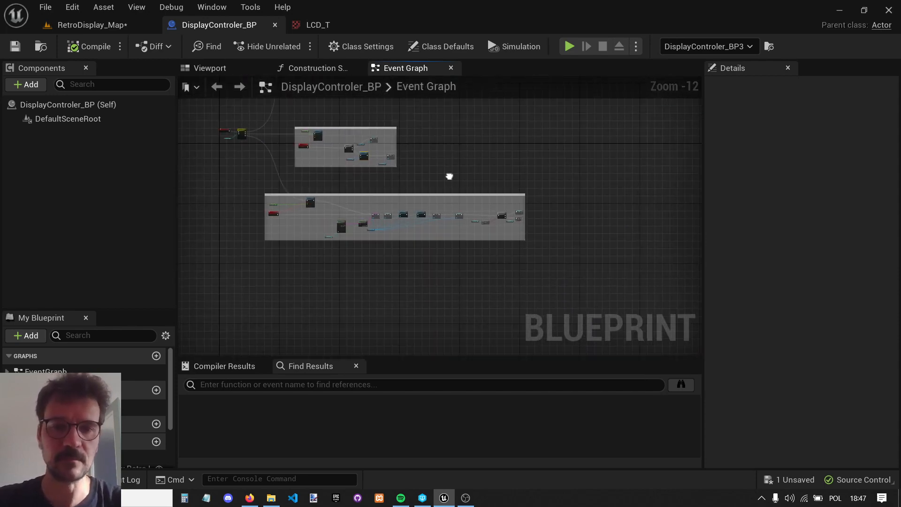
{"action": "scroll", "coordinate": [360, 220], "scroll_direction": "up", "scroll_amount": 9}
{"action": "scroll", "coordinate": [362, 208], "scroll_direction": "down", "scroll_amount": 4}
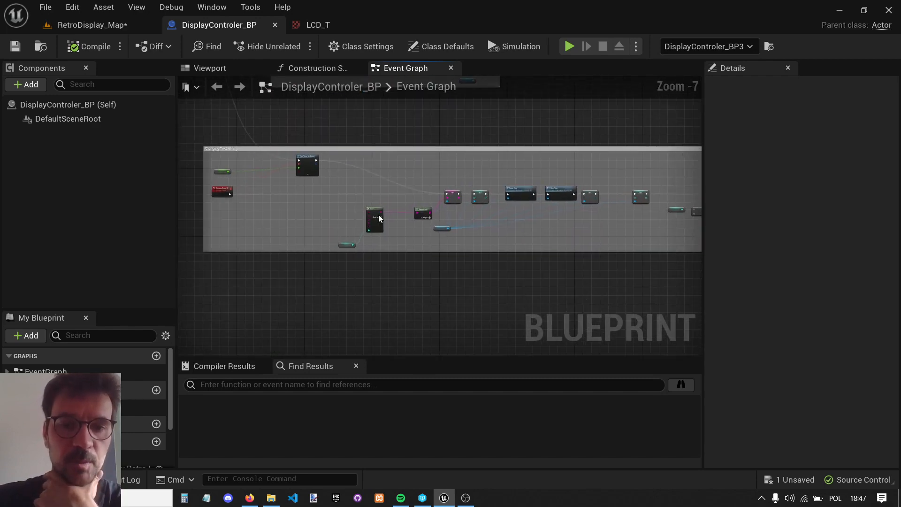
{"action": "scroll", "coordinate": [388, 225], "scroll_direction": "up", "scroll_amount": 5}
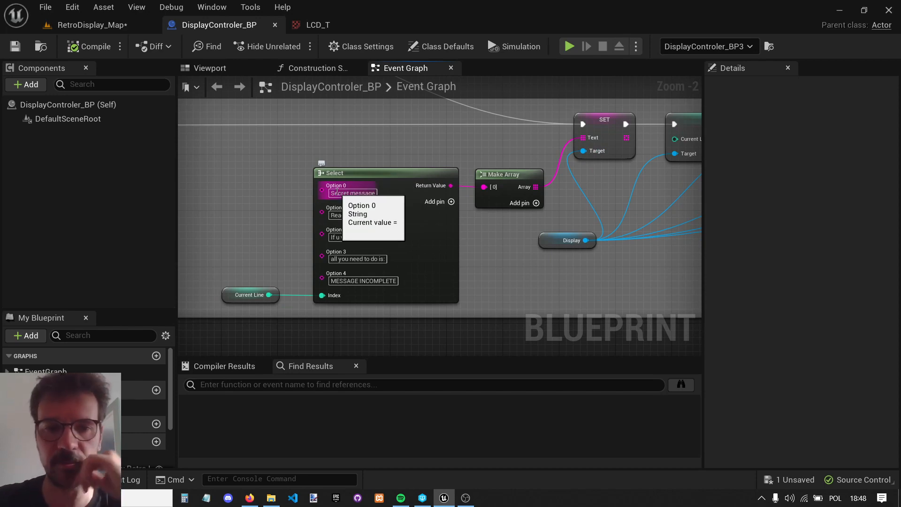
{"action": "scroll", "coordinate": [365, 189], "scroll_direction": "down", "scroll_amount": 7}
{"action": "right_click_drag", "start_coordinate": [365, 189], "coordinate": [470, 210]}
{"action": "scroll", "coordinate": [408, 168], "scroll_direction": "up", "scroll_amount": 4}
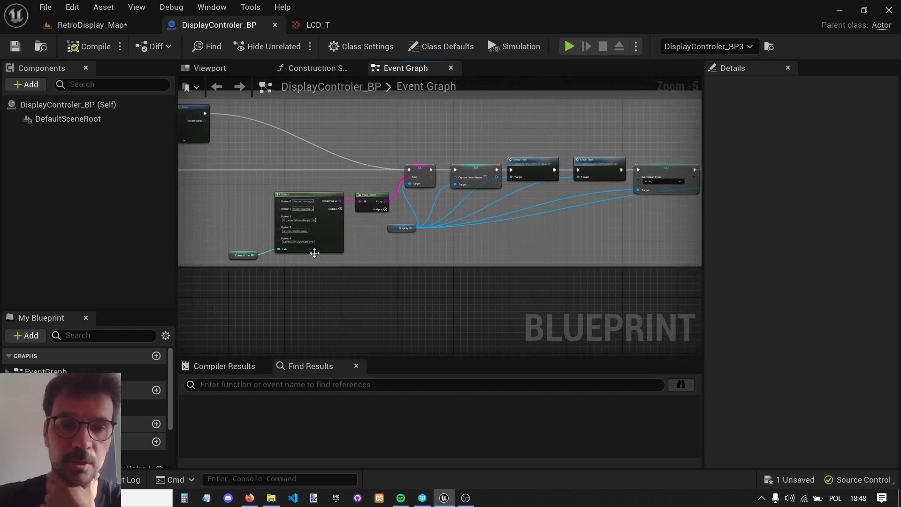
{"action": "scroll", "coordinate": [251, 246], "scroll_direction": "up", "scroll_amount": 4}
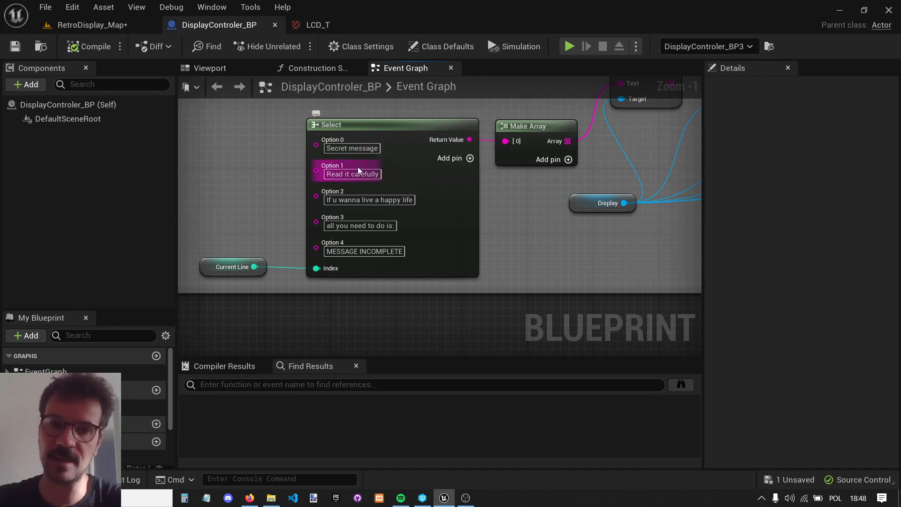
Step: Inspect the SET Current Line node at the end of the changing-text section and trace it back to the Select node
{"action": "scroll", "coordinate": [205, 272], "scroll_direction": "down", "scroll_amount": 7}
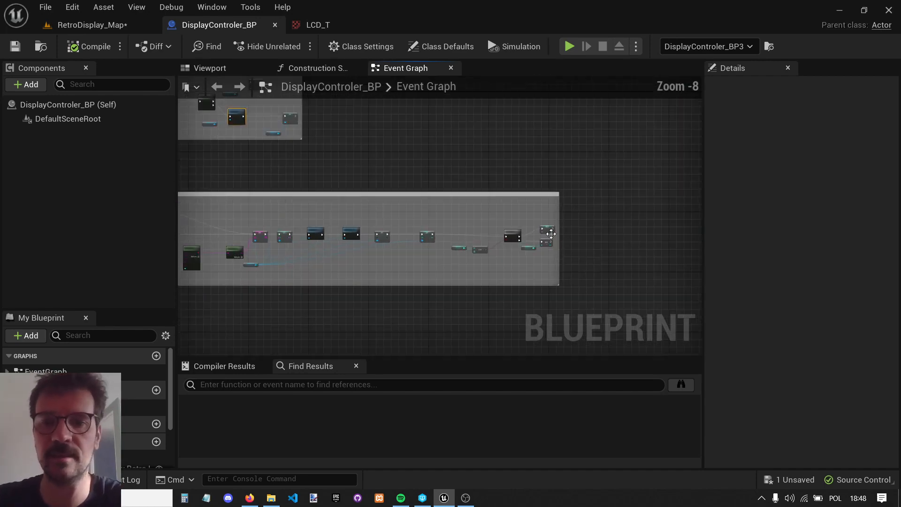
{"action": "scroll", "coordinate": [469, 258], "scroll_direction": "up", "scroll_amount": 8}
{"action": "left_click", "coordinate": [521, 169]}
{"action": "scroll", "coordinate": [679, 150], "scroll_direction": "down", "scroll_amount": 7}
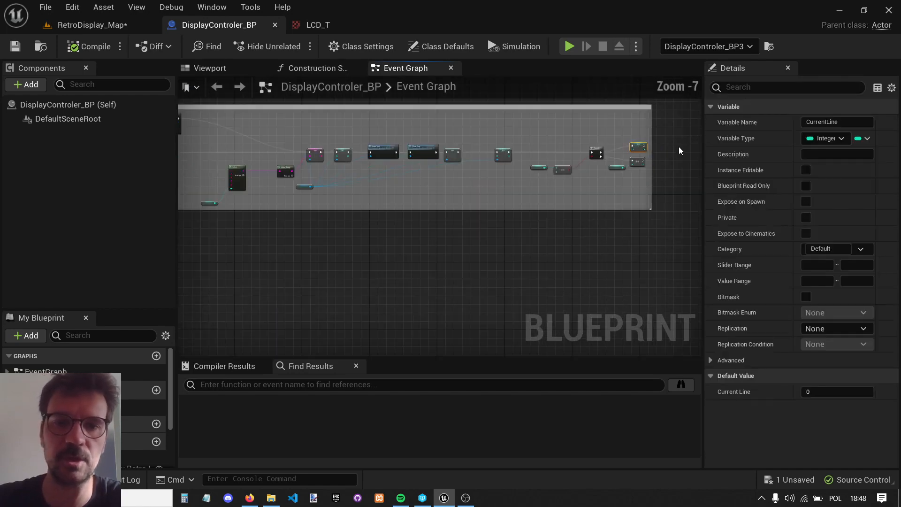
{"action": "scroll", "coordinate": [497, 196], "scroll_direction": "up", "scroll_amount": 8}
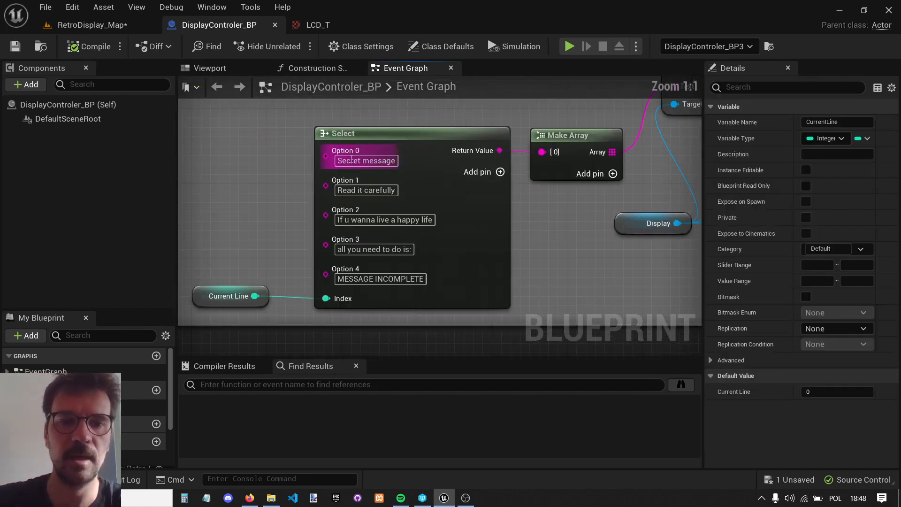
Step: Follow the changing-text chain from Make Array through the SET nodes and inspect the SET Current Animation Loop node
{"action": "scroll", "coordinate": [365, 187], "scroll_direction": "down", "scroll_amount": 3}
{"action": "right_click_drag", "start_coordinate": [527, 216], "coordinate": [342, 245]}
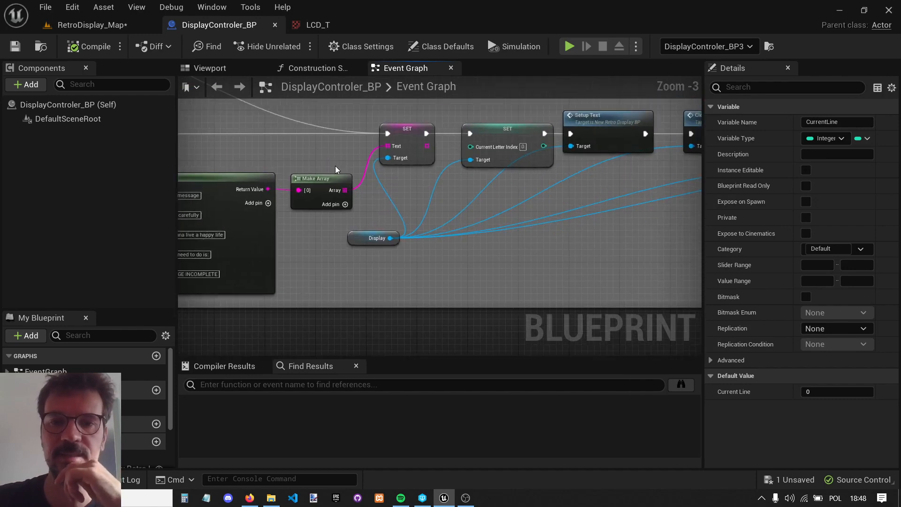
{"action": "scroll", "coordinate": [403, 146], "scroll_direction": "down", "scroll_amount": 1}
{"action": "right_click_drag", "start_coordinate": [552, 192], "coordinate": [393, 218]}
{"action": "right_click_drag", "start_coordinate": [467, 224], "coordinate": [269, 222]}
{"action": "scroll", "coordinate": [498, 187], "scroll_direction": "up", "scroll_amount": 4}
{"action": "left_click", "coordinate": [489, 150]}
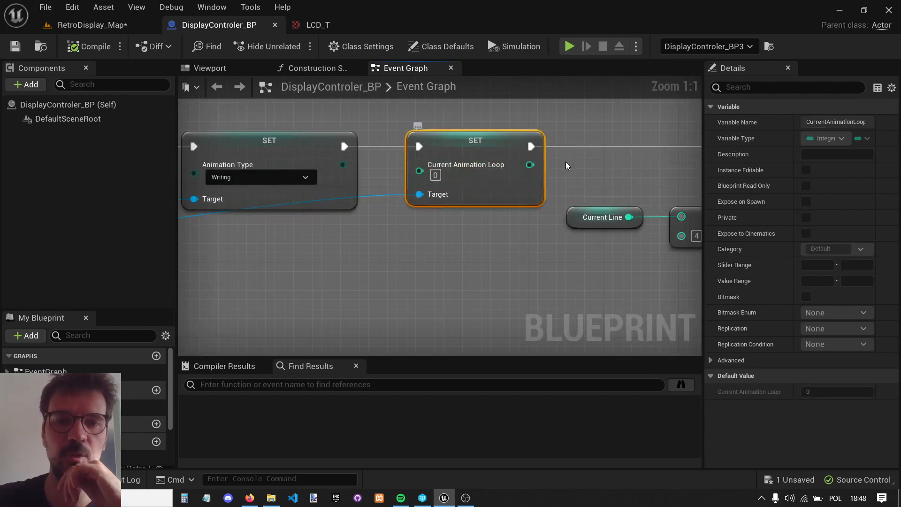
Step: Inspect the Setup Text and Clear Text calls, and review the rest of the changing-text chain up to the Current Line comparison
{"action": "scroll", "coordinate": [540, 164], "scroll_direction": "down", "scroll_amount": 5}
{"action": "right_click_drag", "start_coordinate": [531, 164], "coordinate": [593, 201]}
{"action": "scroll", "coordinate": [417, 167], "scroll_direction": "up", "scroll_amount": 4}
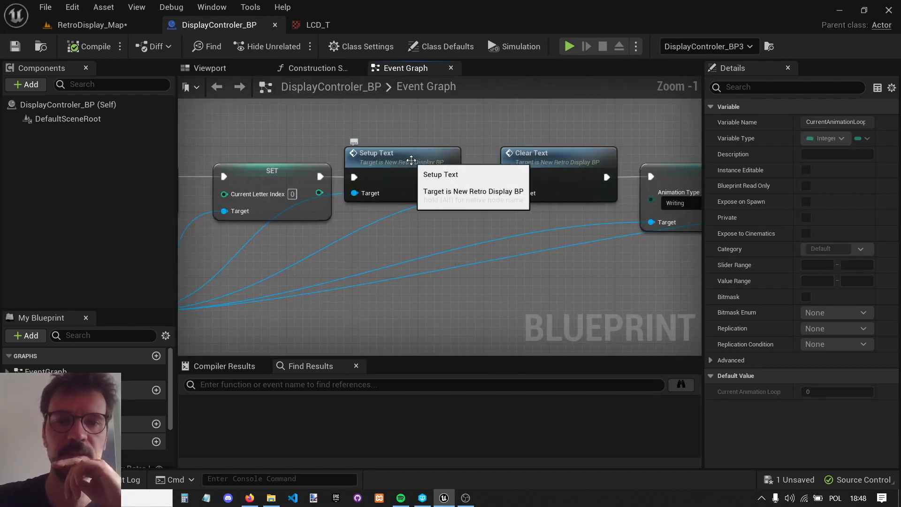
{"action": "left_click", "coordinate": [411, 160]}
{"action": "left_click", "coordinate": [564, 158]}
{"action": "scroll", "coordinate": [399, 165], "scroll_direction": "down", "scroll_amount": 3}
{"action": "right_click_drag", "start_coordinate": [671, 193], "coordinate": [464, 209]}
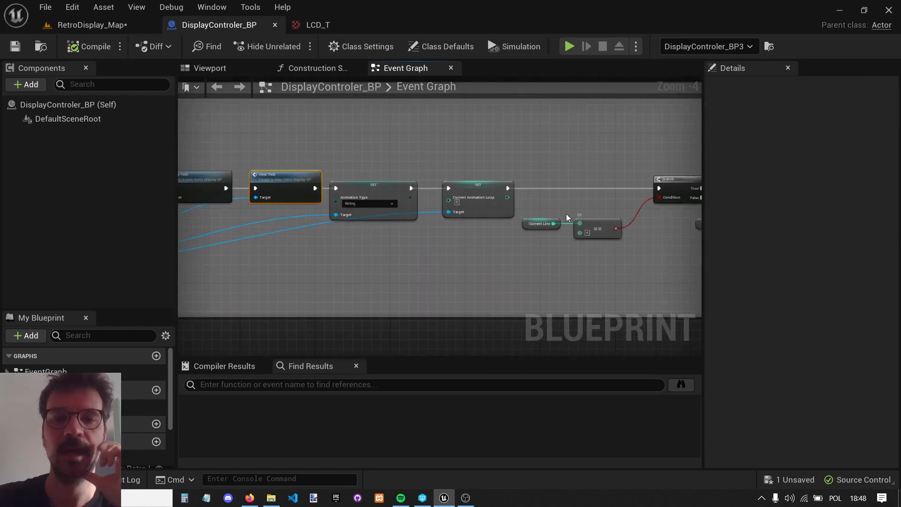
{"action": "scroll", "coordinate": [513, 171], "scroll_direction": "down", "scroll_amount": 4}
Step: Return to RetroDisplay_Map, switch to Firefox and view the Retro Display listing on the publisher's Unreal Engine Marketplace profile
{"action": "left_click", "coordinate": [83, 26]}
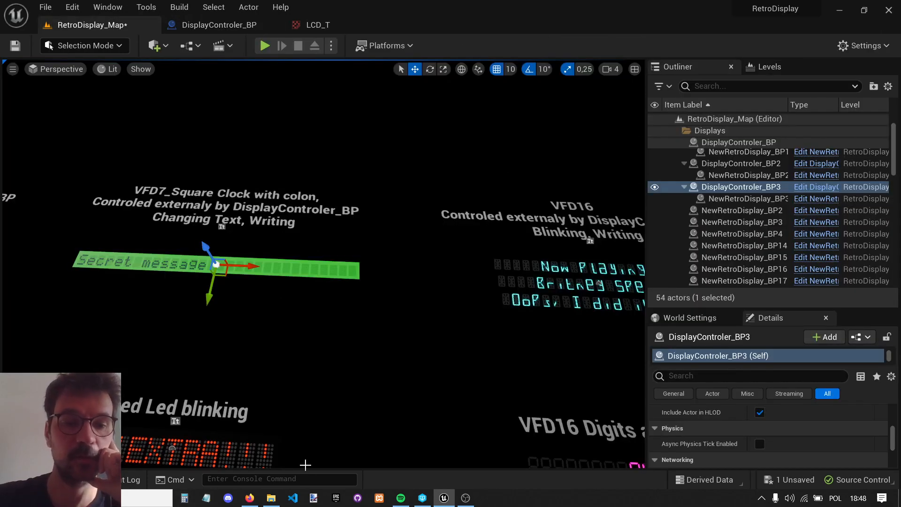
{"action": "left_click", "coordinate": [250, 497]}
{"action": "left_click", "coordinate": [338, 29]}
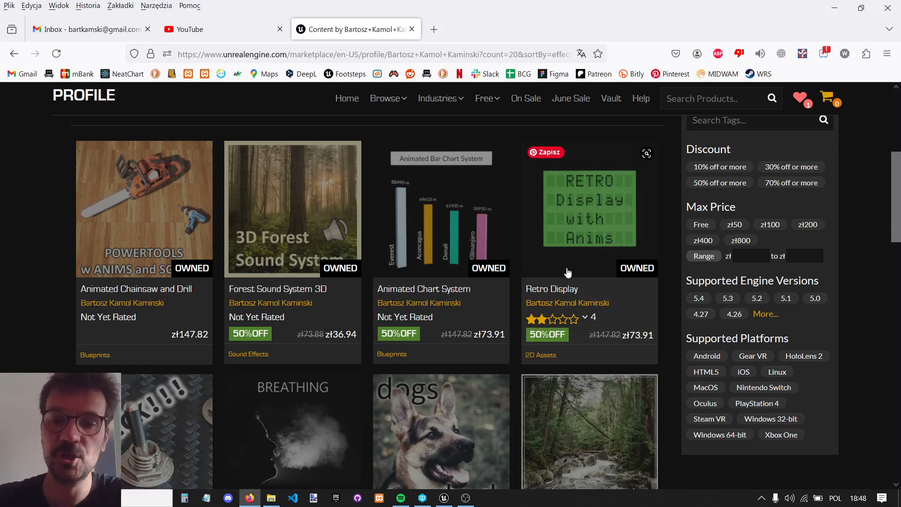
{"action": "mouse_move", "coordinate": [596, 328]}
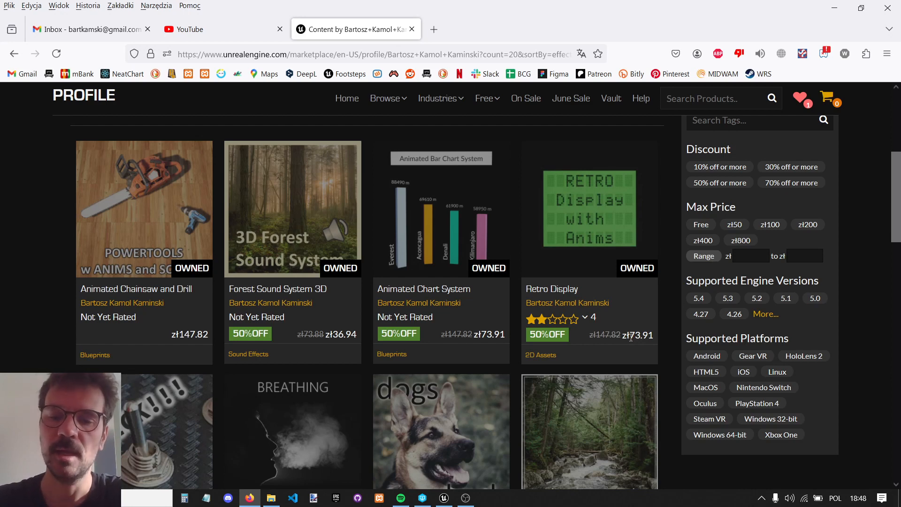
Step: Open the Retro Display product page and review its description, technical details and preview images
{"action": "left_click", "coordinate": [544, 244]}
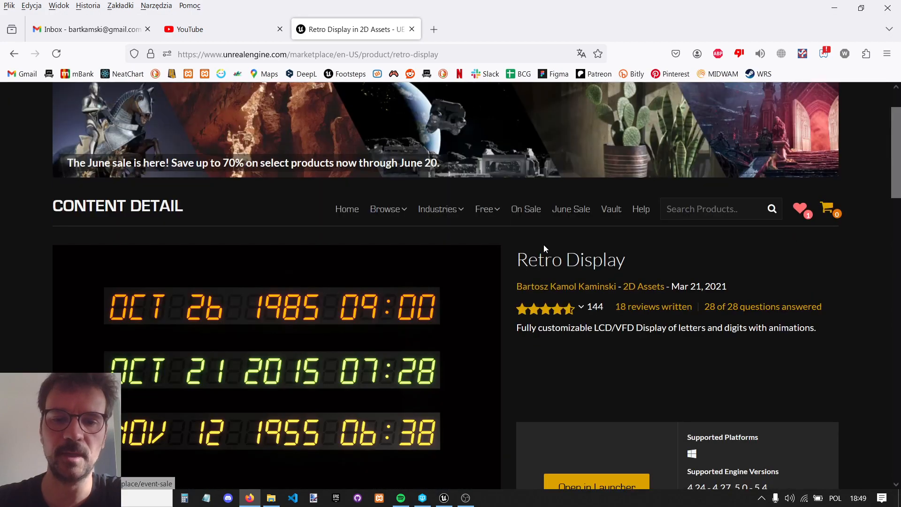
{"action": "scroll", "coordinate": [514, 283], "scroll_direction": "down", "scroll_amount": 10}
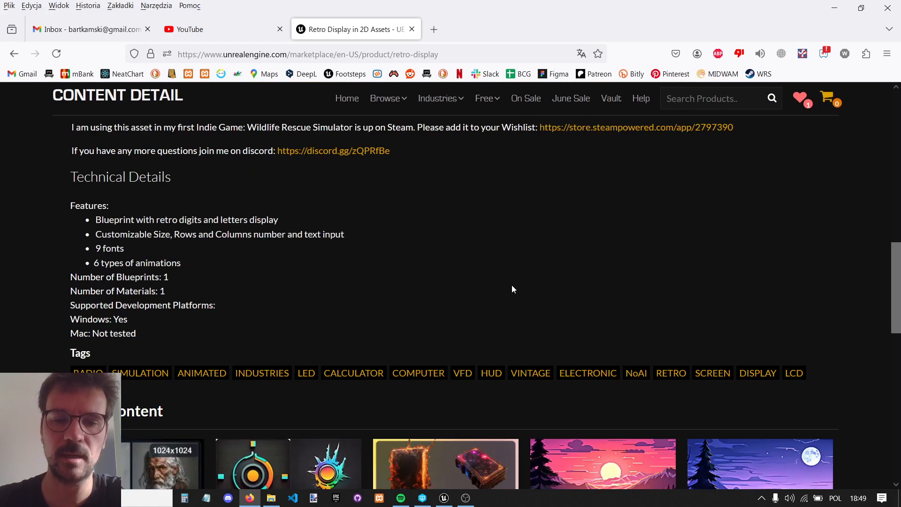
{"action": "scroll", "coordinate": [514, 291], "scroll_direction": "down", "scroll_amount": 5}
{"action": "scroll", "coordinate": [517, 297], "scroll_direction": "up", "scroll_amount": 20}
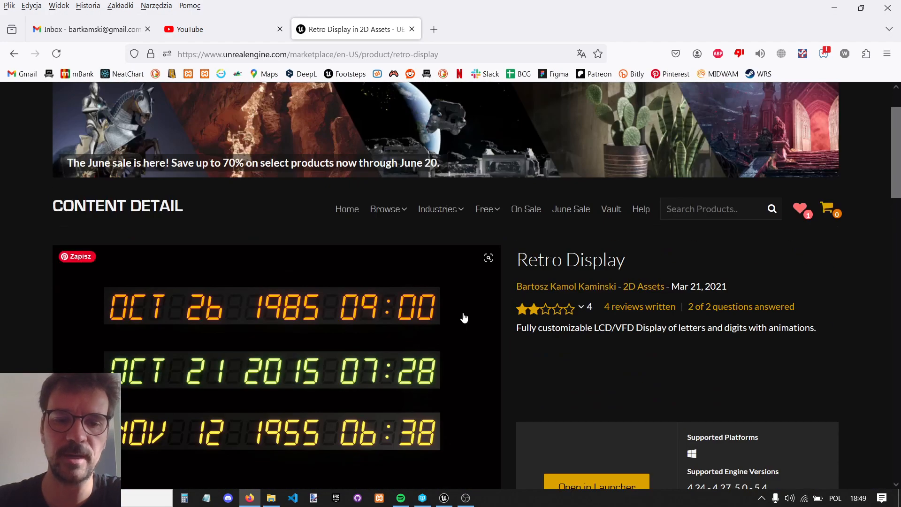
{"action": "mouse_move", "coordinate": [501, 215]}
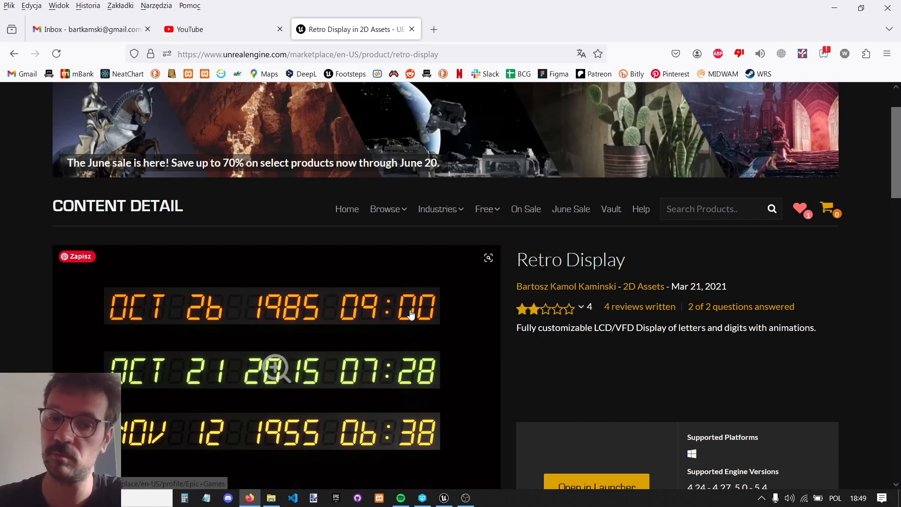